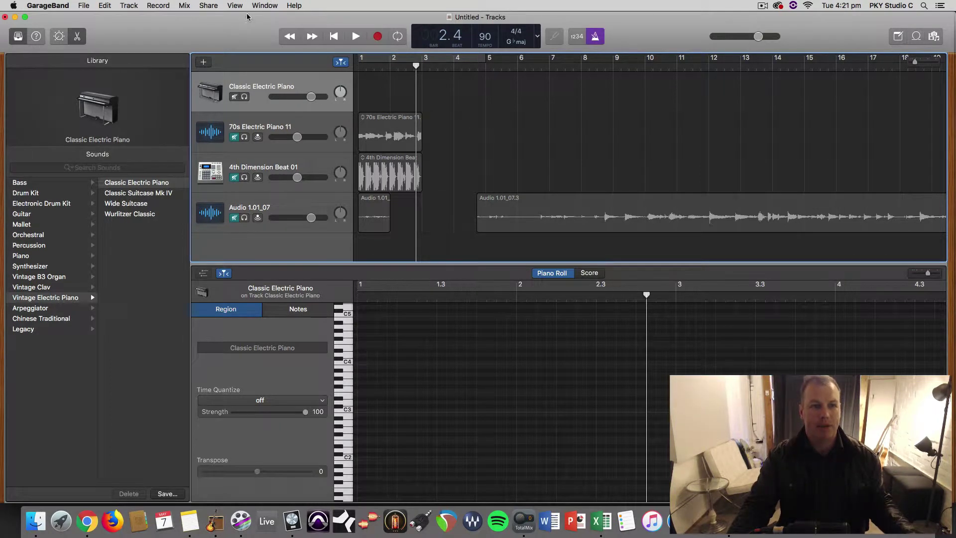
# Step: Show the Musical Typing keyboard and move its window slightly over the tracks area
pyautogui.click(265, 6)
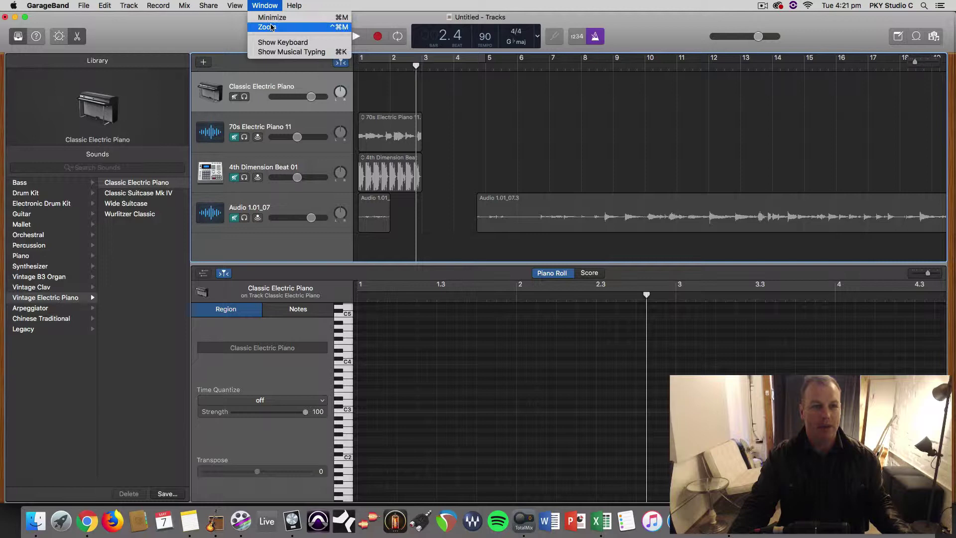
pyautogui.click(266, 53)
pyautogui.moveTo(548, 148)
pyautogui.mouseDown()
pyautogui.moveTo(503, 164)
pyautogui.moveTo(579, 130)
pyautogui.moveTo(581, 155)
pyautogui.moveTo(544, 163)
pyautogui.mouseUp()
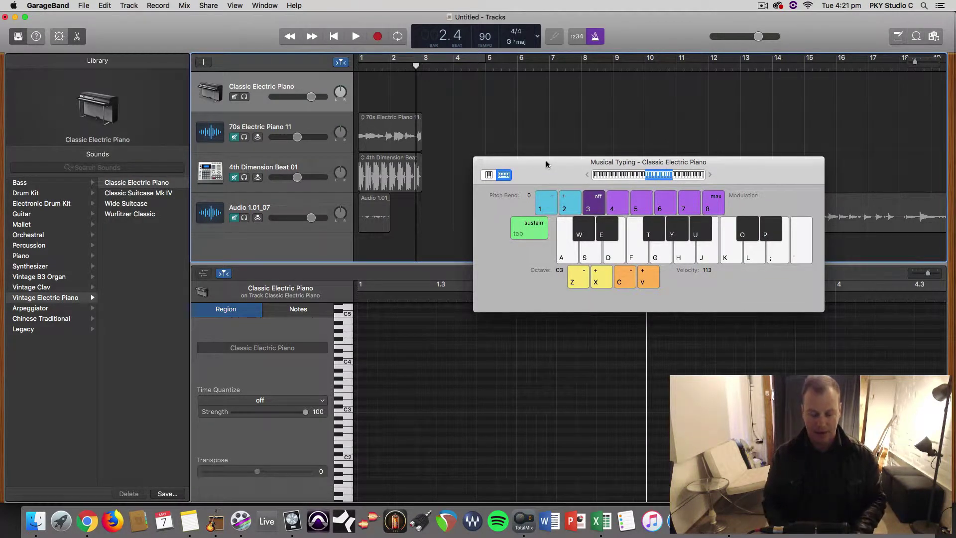
# Step: Play test notes such as C, E-flat, F, G and B-flat on the Classic Electric Piano with Musical Typing
pyautogui.press('g')
pyautogui.press('u')
pyautogui.press('e')
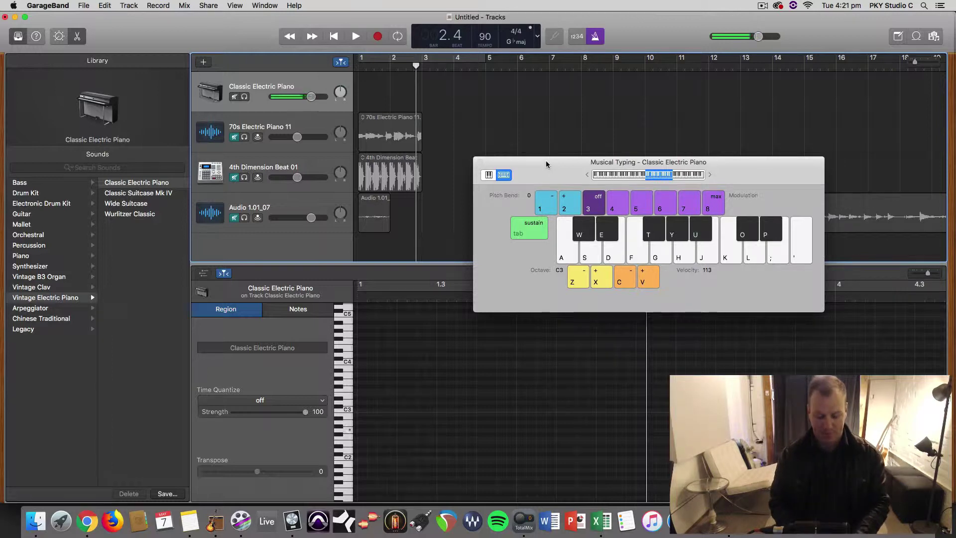
pyautogui.press('a')
pyautogui.press('f')
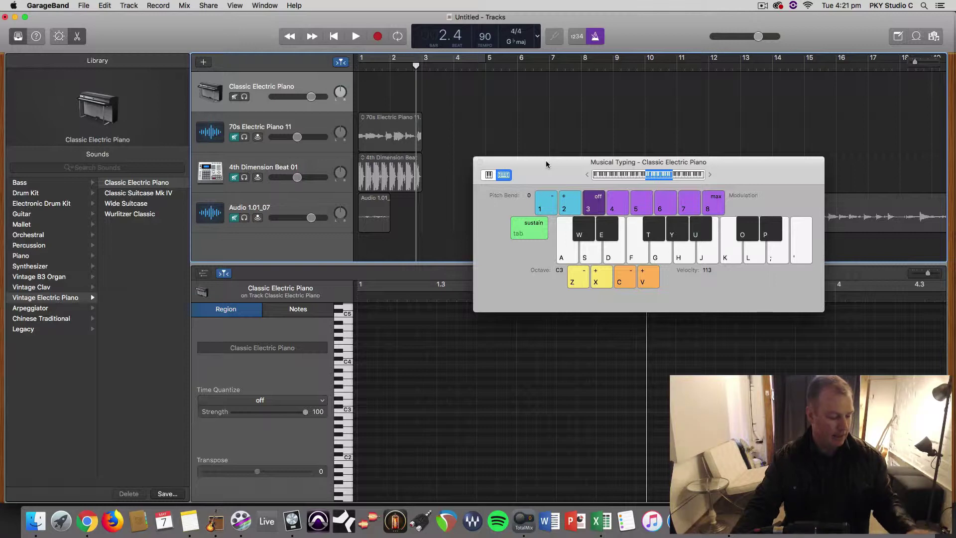
pyautogui.press('a')
pyautogui.press('a')
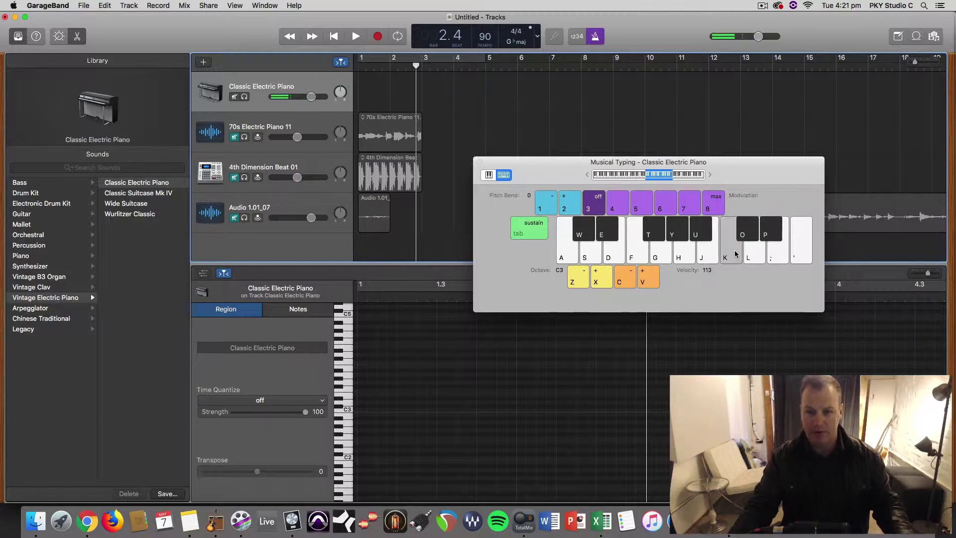
pyautogui.click(665, 254)
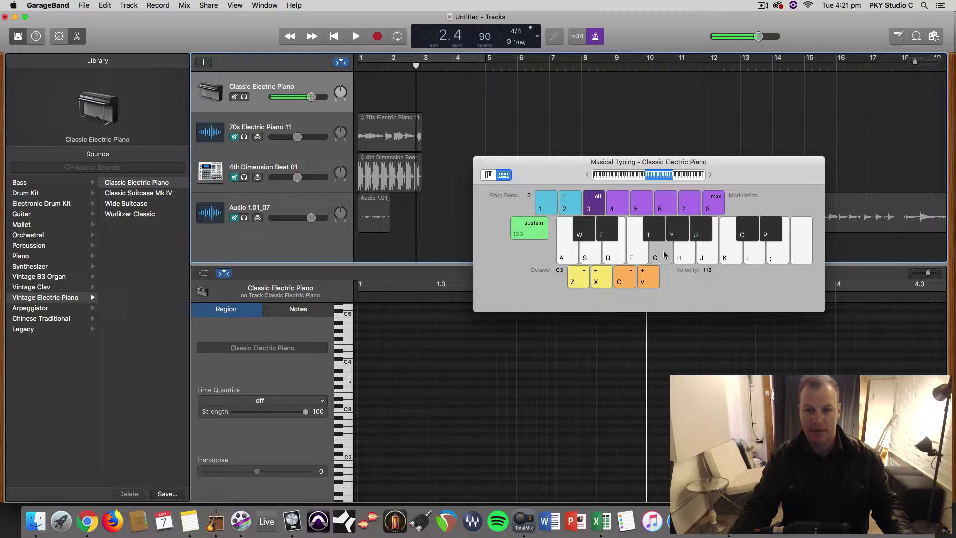
# Step: Record a four-bar performance on the Classic Electric Piano track with Musical Typing, using notes and chords built on C, E-flat, F, A and B-flat
pyautogui.click(377, 37)
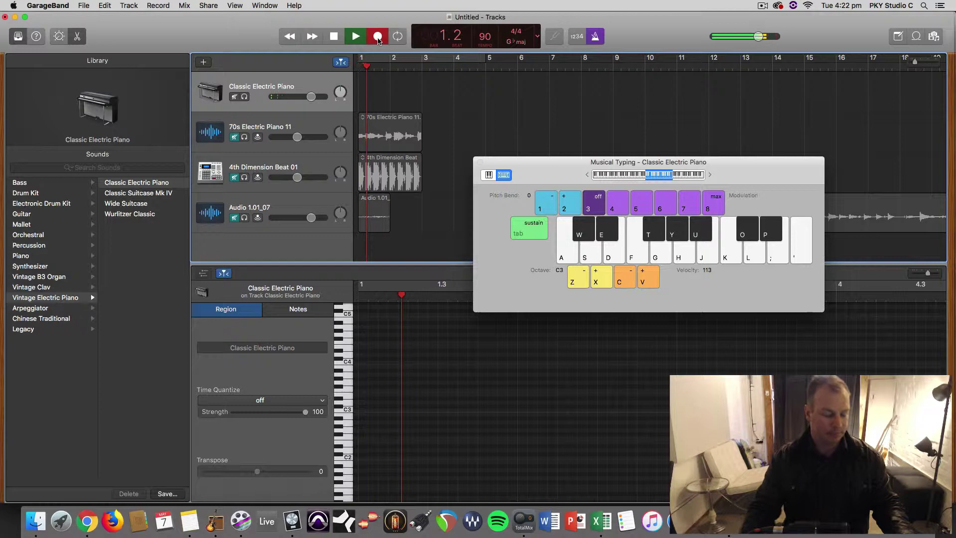
pyautogui.press('a')
pyautogui.press('e')
pyautogui.press('f')
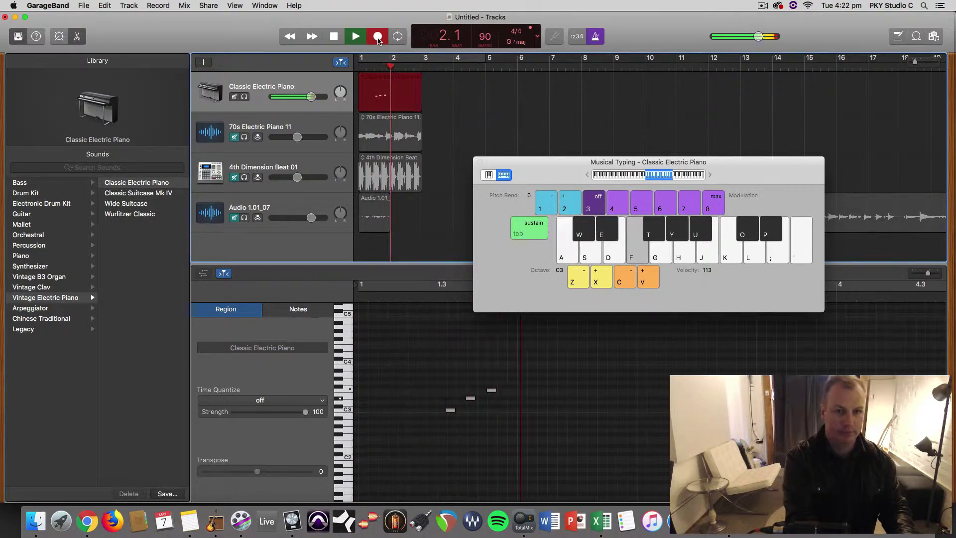
pyautogui.press('u')
pyautogui.press('f')
pyautogui.press('a')
pyautogui.press('e')
pyautogui.press('e')
pyautogui.press('f')
pyautogui.press('u')
pyautogui.press('a')
pyautogui.press('u')
pyautogui.press('e')
pyautogui.press('a')
pyautogui.press('f')
pyautogui.press('k')
pyautogui.press('f')
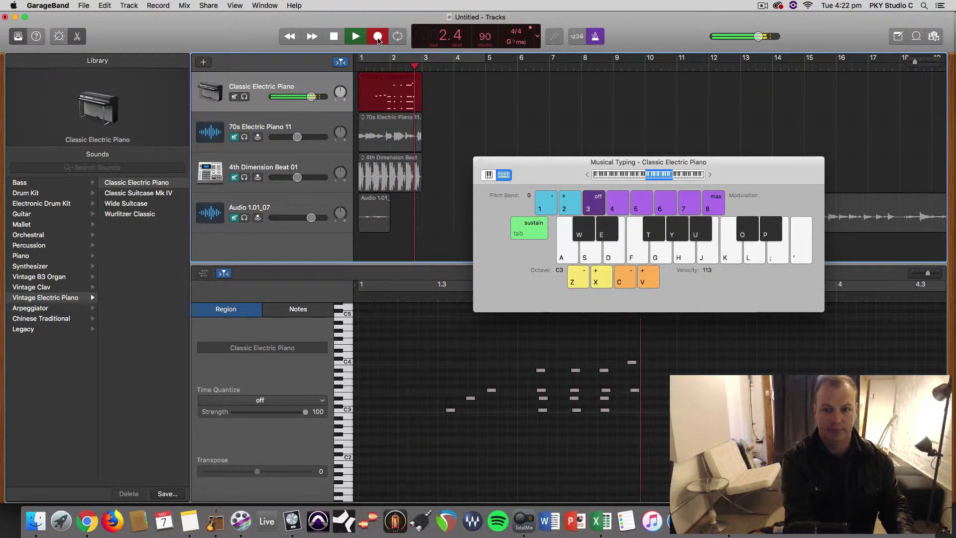
pyautogui.press('e')
pyautogui.press('f')
pyautogui.press('a')
pyautogui.press('k')
pyautogui.press('u')
pyautogui.press('k')
pyautogui.press('u')
pyautogui.press('e')
pyautogui.press('f')
pyautogui.press('a')
pyautogui.press('h')
pyautogui.press('e')
pyautogui.press('f')
pyautogui.press('a')
pyautogui.press('k')
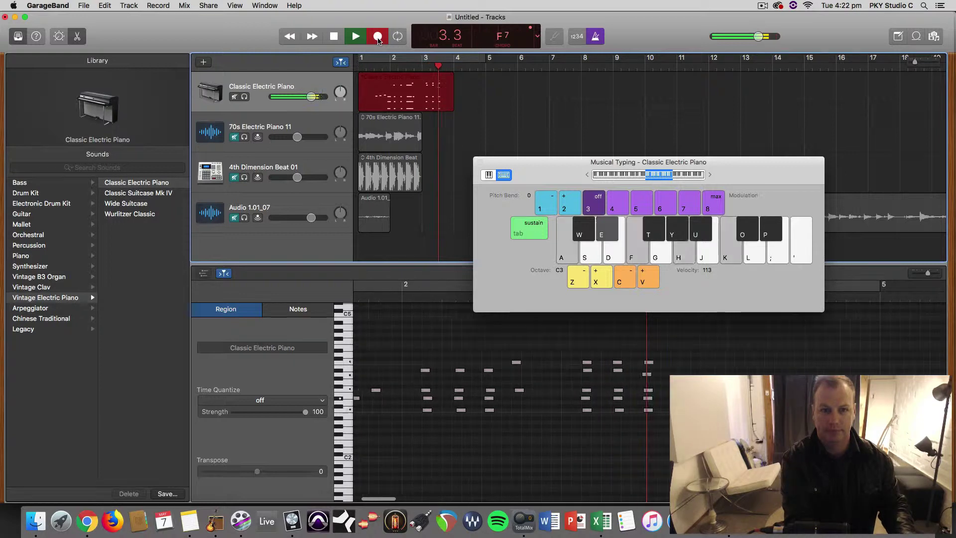
pyautogui.press('e')
pyautogui.press('k')
pyautogui.press('h')
pyautogui.press('a')
pyautogui.press('f')
pyautogui.press('a')
pyautogui.press('e')
pyautogui.press('f')
pyautogui.press('h')
pyautogui.press('u')
pyautogui.press('e')
pyautogui.press('a')
pyautogui.press('f')
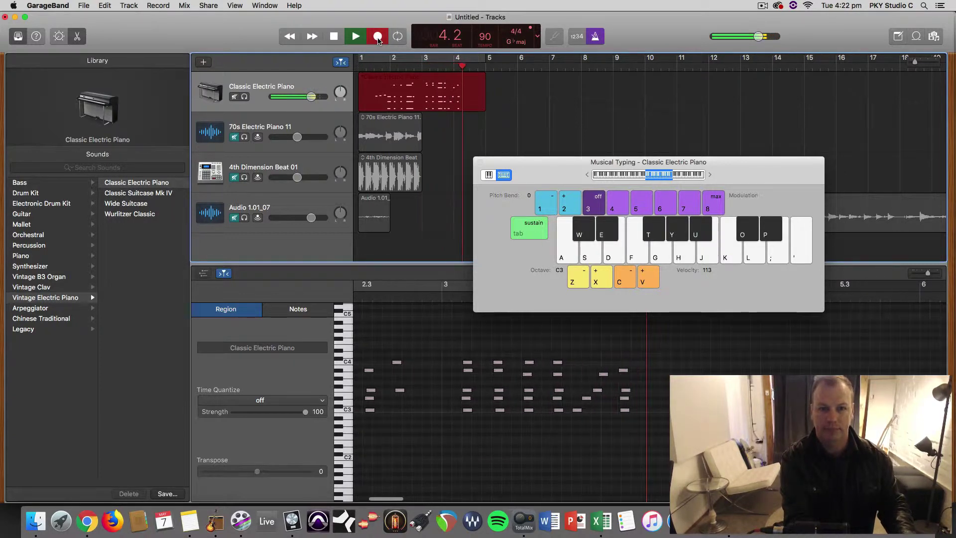
pyautogui.press('e')
pyautogui.press('u')
pyautogui.press('a')
pyautogui.press('f')
pyautogui.press('e')
pyautogui.press('u')
pyautogui.press('f')
pyautogui.press('a')
pyautogui.click(378, 37)
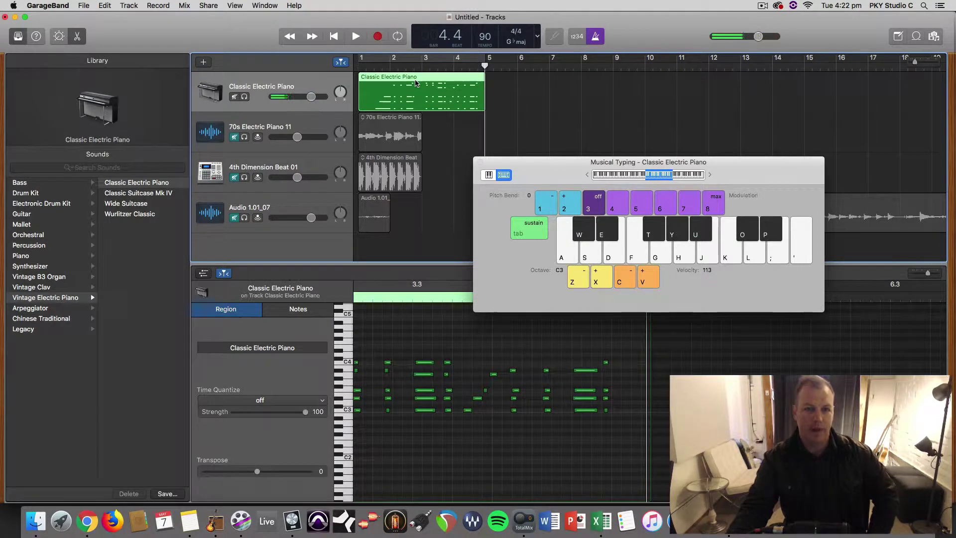
# Step: Move the Musical Typing window clear of the recorded region and show that region's notes in the Piano Roll editor
pyautogui.doubleClick(441, 88)
pyautogui.moveTo(552, 157); pyautogui.dragTo(637, 92)
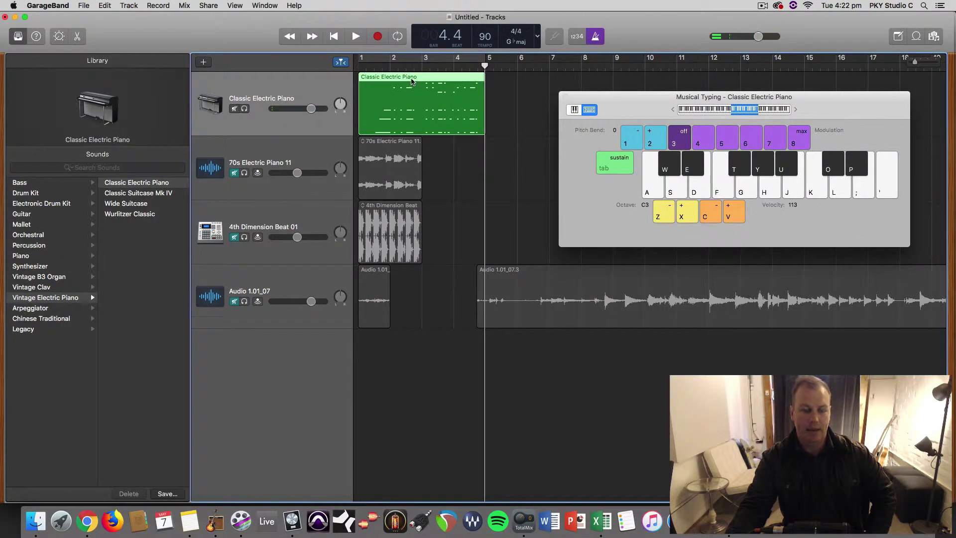
pyautogui.press('e')
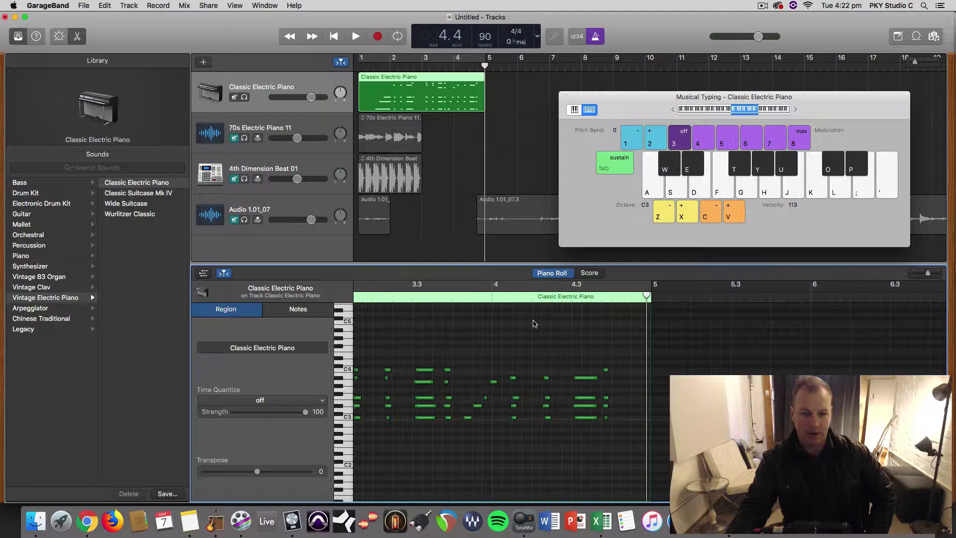
# Step: Select the recorded notes in bars 3 and 4 and set the region's Time Quantize to 1/32 Note
pyautogui.moveTo(607, 342); pyautogui.dragTo(355, 450)
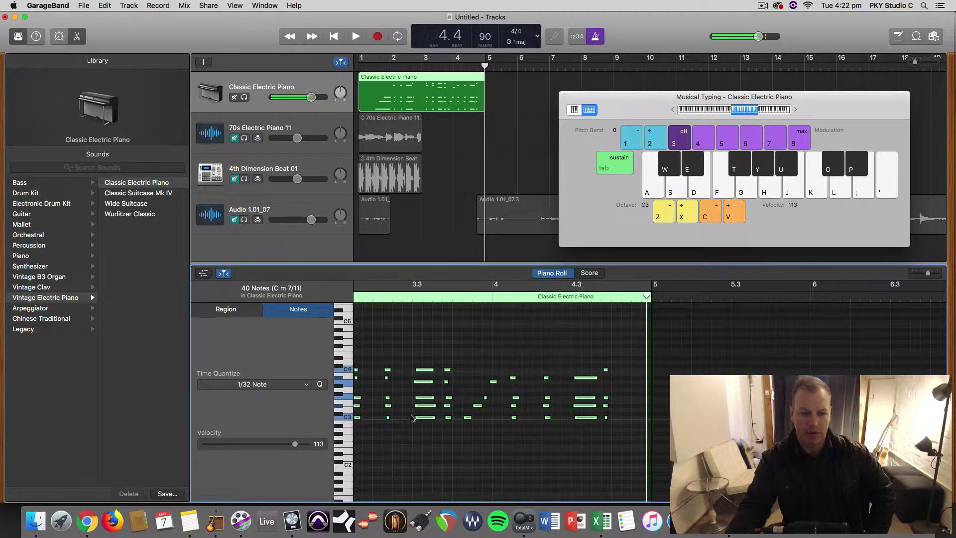
pyautogui.click(226, 309)
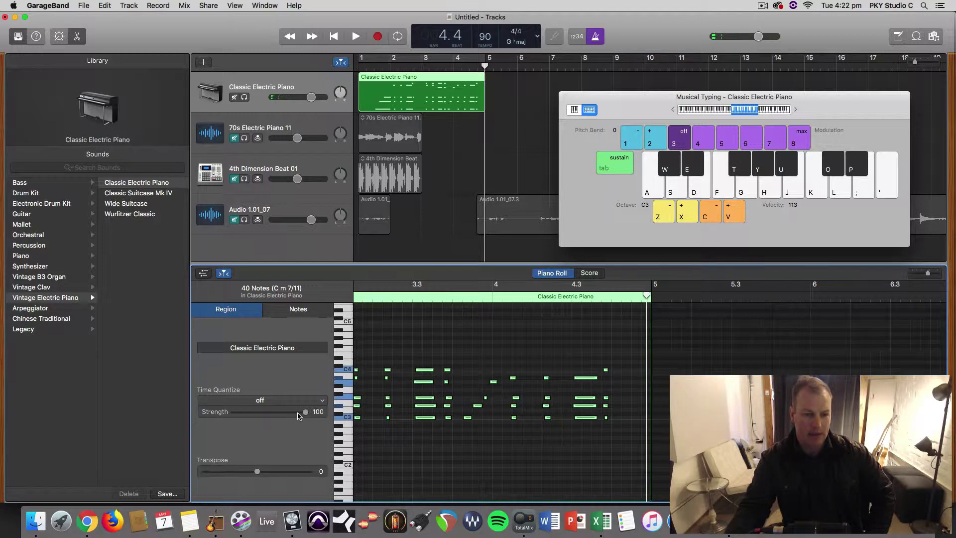
pyautogui.click(271, 401)
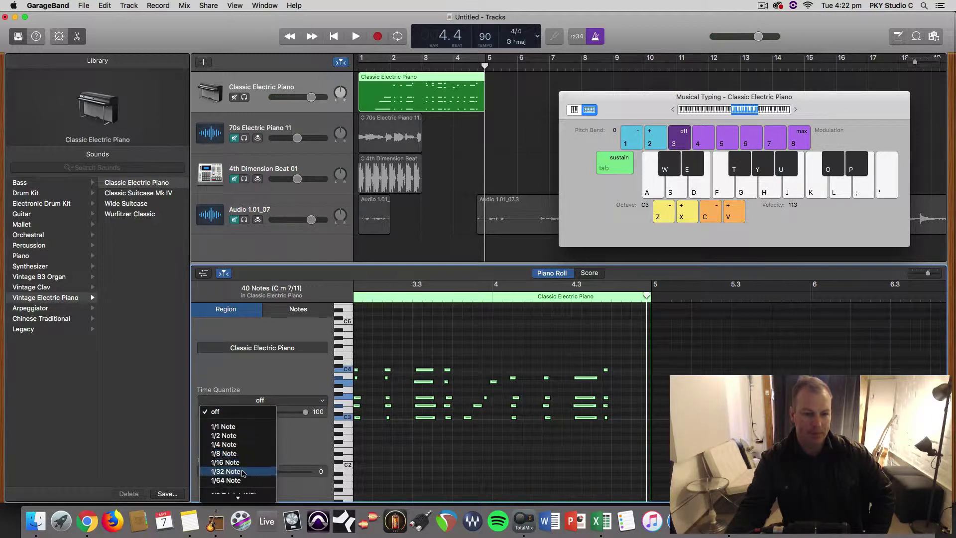
pyautogui.click(242, 471)
# Step: Set the Time Quantize of the selected notes to 1/16 Note
pyautogui.click(448, 416)
pyautogui.click(278, 388)
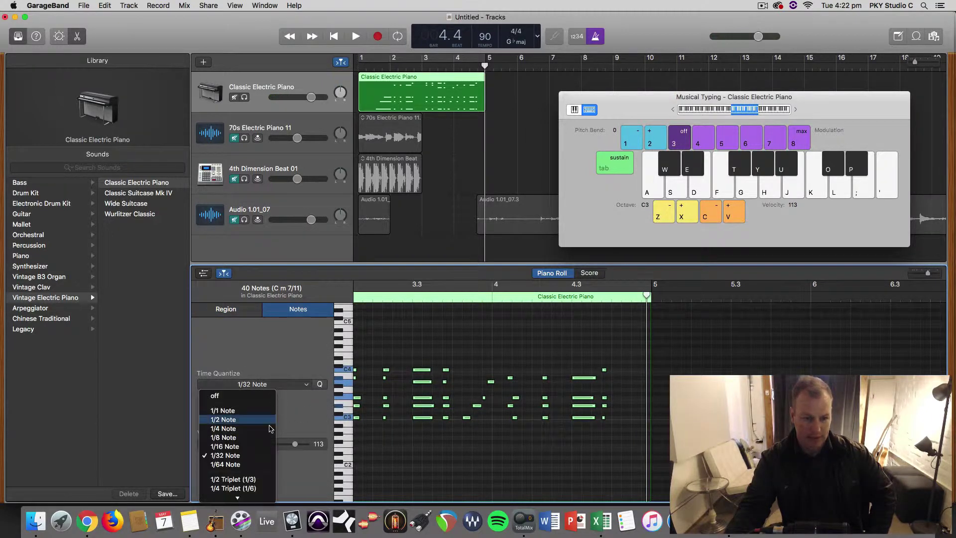
pyautogui.click(252, 450)
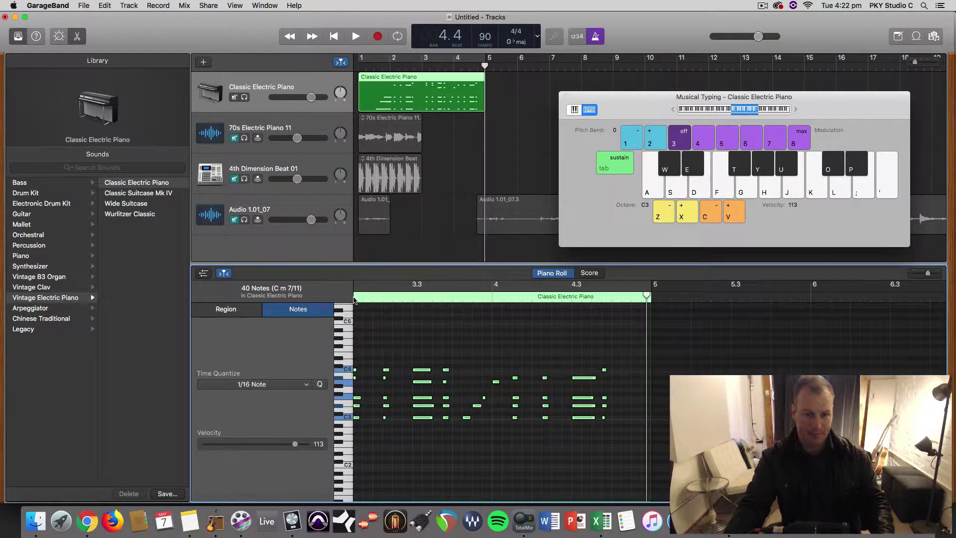
# Step: Play back the quantized piano region to hear its timing, stopping near the end of bar 3
pyautogui.click(355, 298)
pyautogui.press('space')
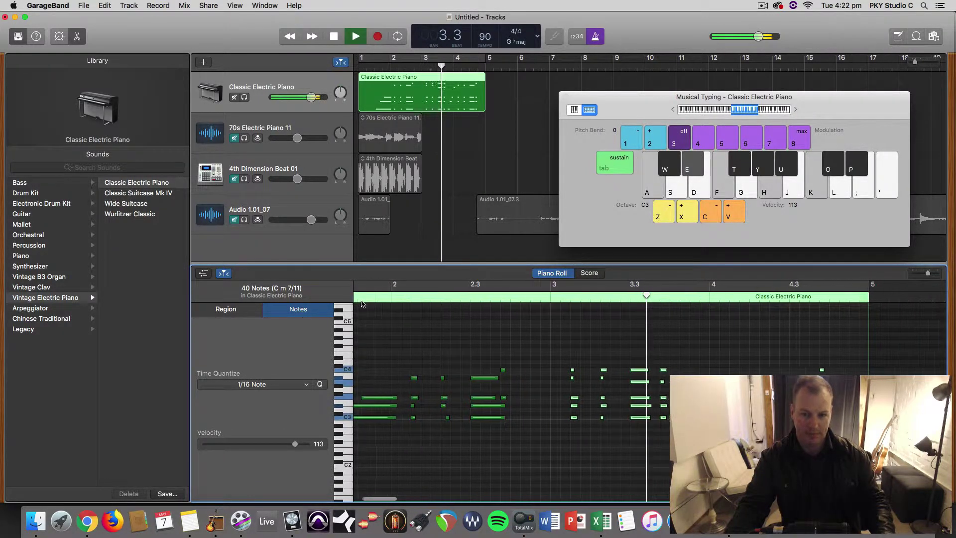
pyautogui.press('space')
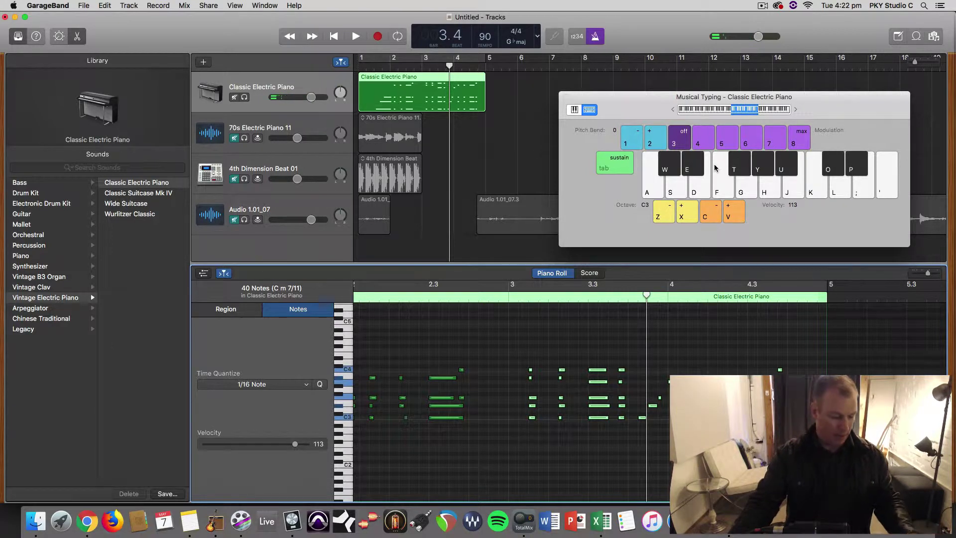
# Step: Play notes and short combinations, including G with B-flat, on the Classic Electric Piano without recording
pyautogui.press('a')
pyautogui.press('a')
pyautogui.press('e')
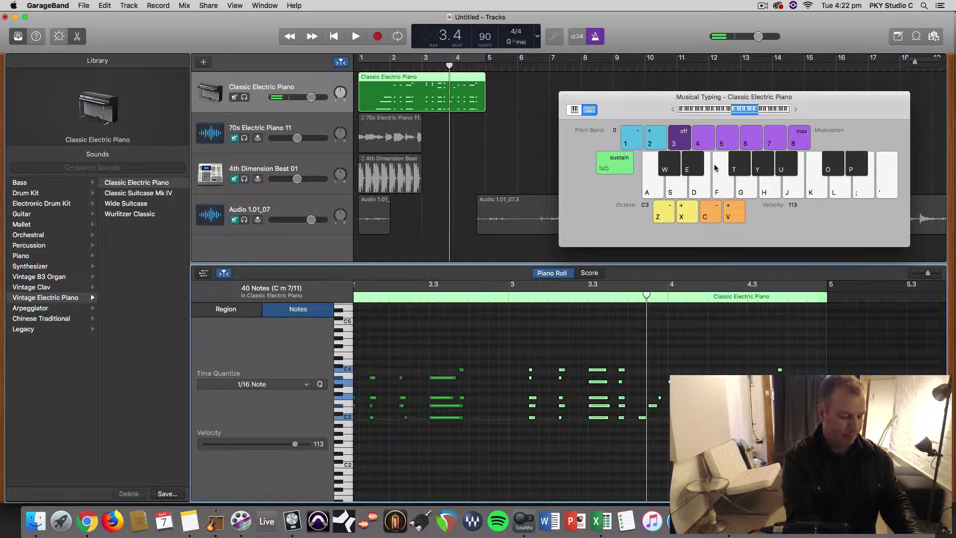
pyautogui.press('f')
pyautogui.press('y')
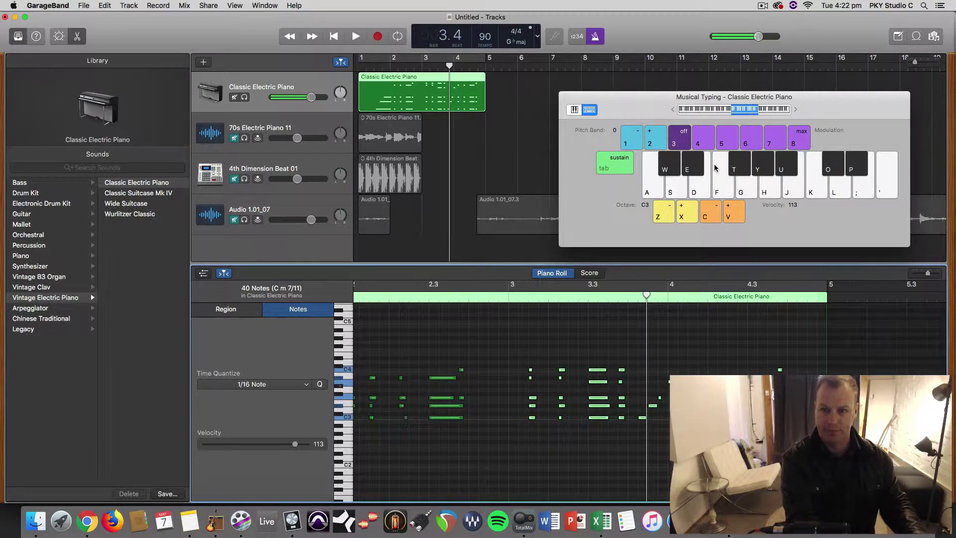
pyautogui.press('g')
pyautogui.press('u')
pyautogui.press('g')
pyautogui.press('u')
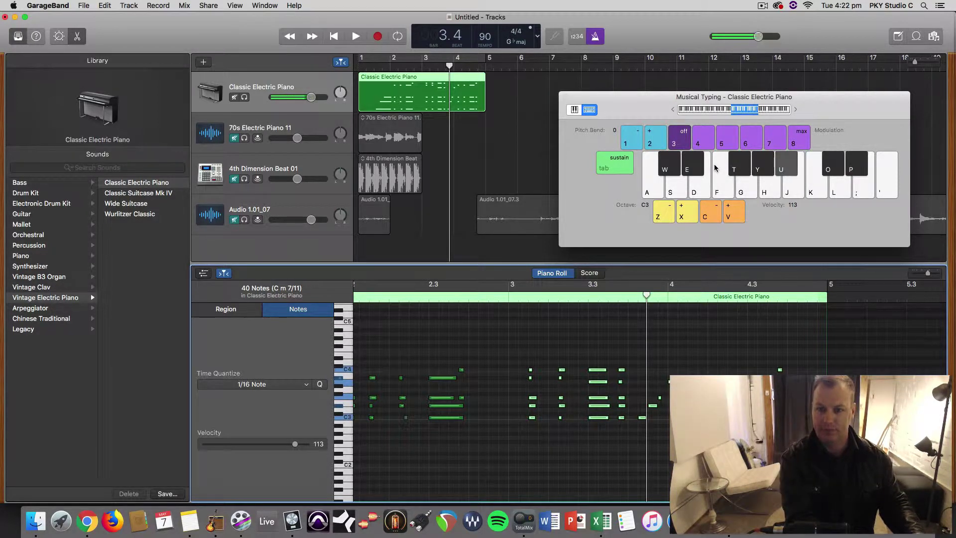
# Step: Try the pitch bend up and down while playing F and a chord of G, B-flat and high C
pyautogui.press('2')
pyautogui.press('f')
pyautogui.press('2')
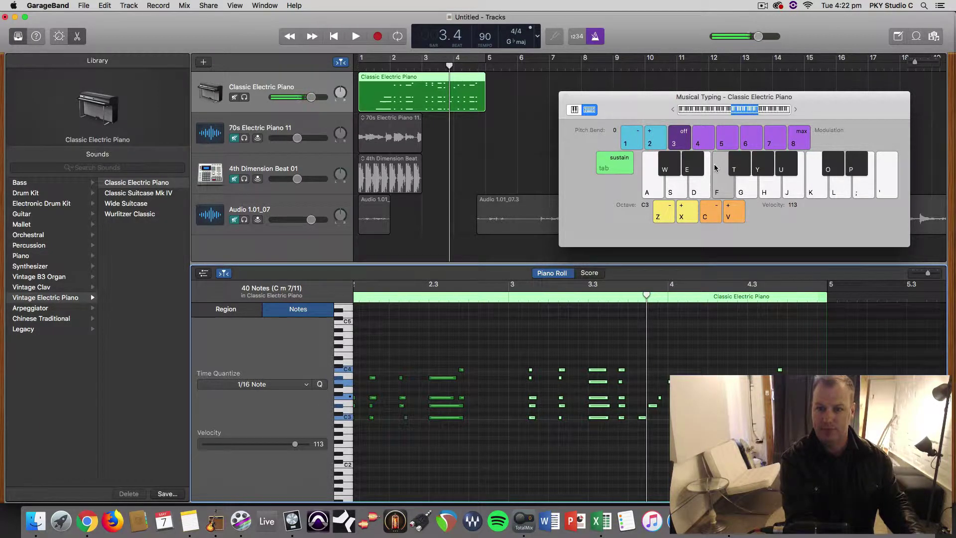
pyautogui.press('2')
pyautogui.press('k')
pyautogui.press('g')
pyautogui.press('u')
pyautogui.press('2')
pyautogui.press('2')
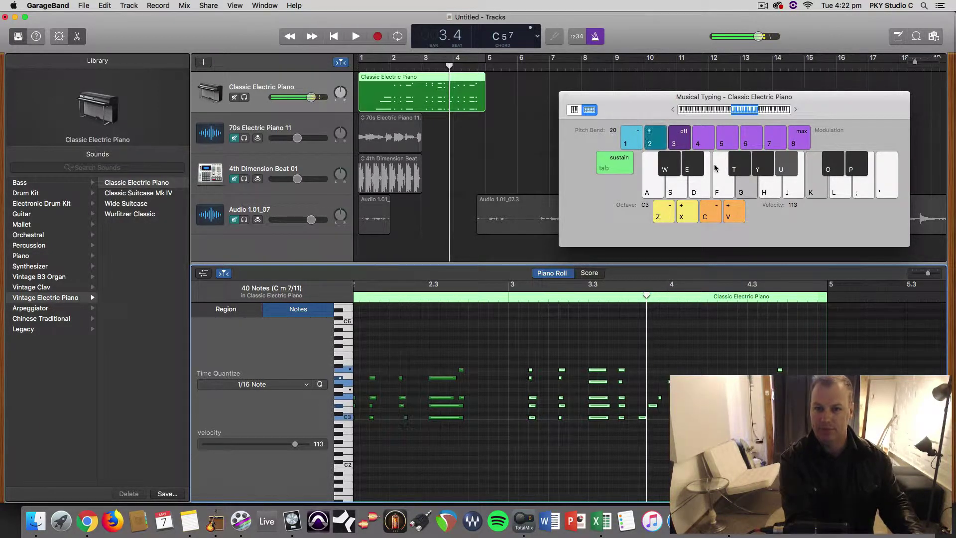
pyautogui.press('1')
pyautogui.press('1')
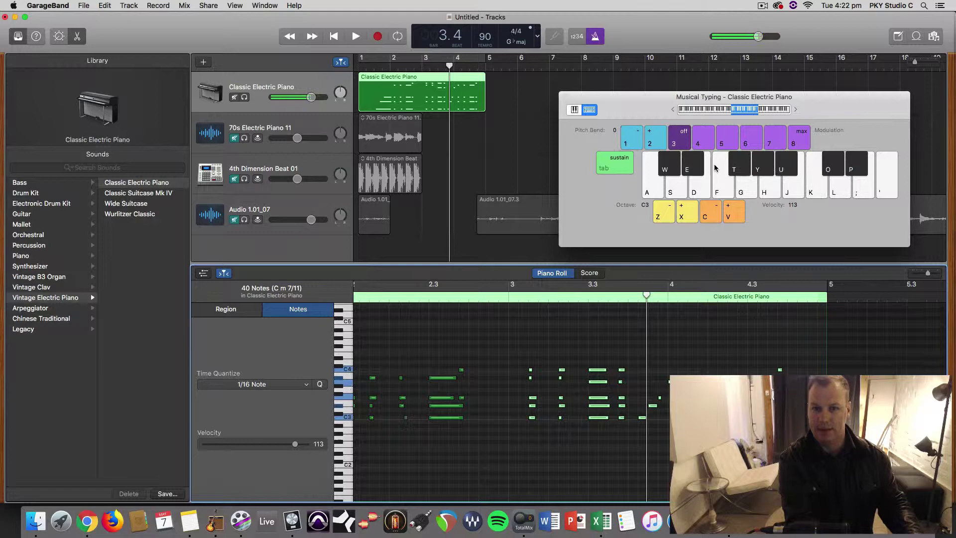
# Step: Raise the modulation through levels 4, 6 and 7 and play C, E-flat, G and B-flat to hear the effect
pyautogui.press('4')
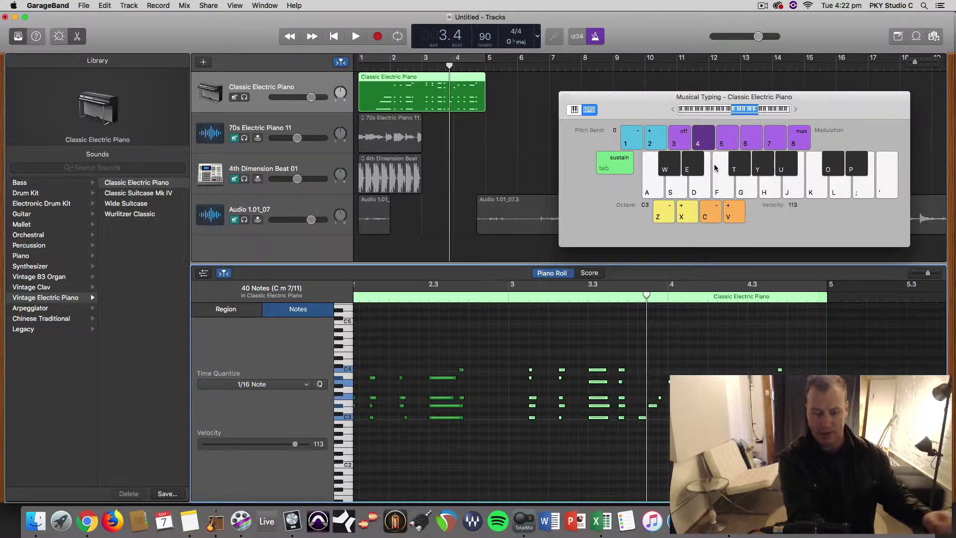
pyautogui.press('6')
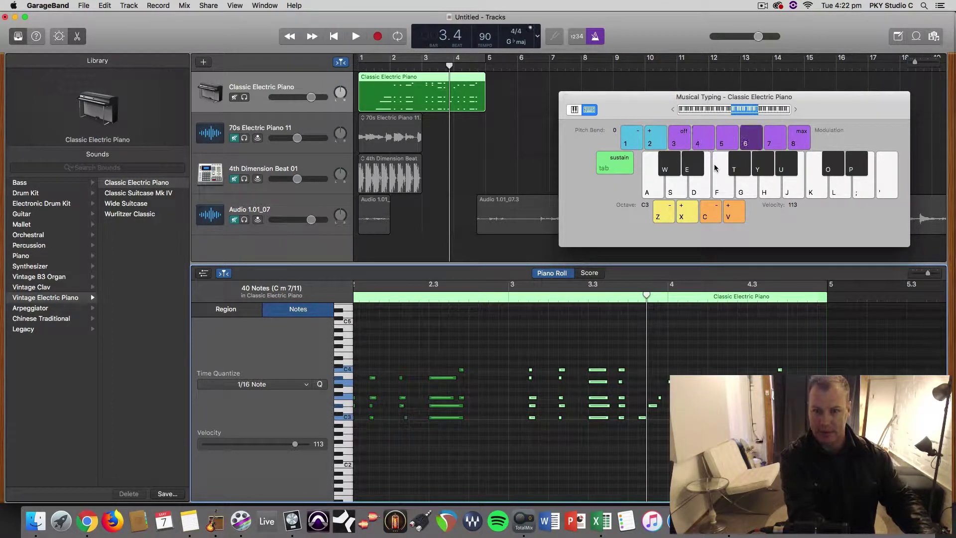
pyautogui.press('7')
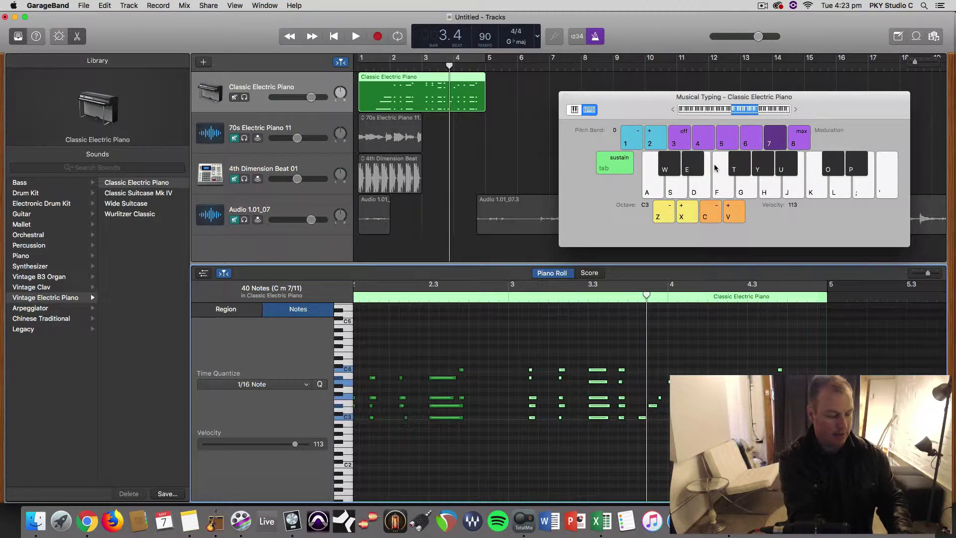
pyautogui.press('a')
pyautogui.press('w')
pyautogui.press('g')
pyautogui.press('e')
pyautogui.press('g')
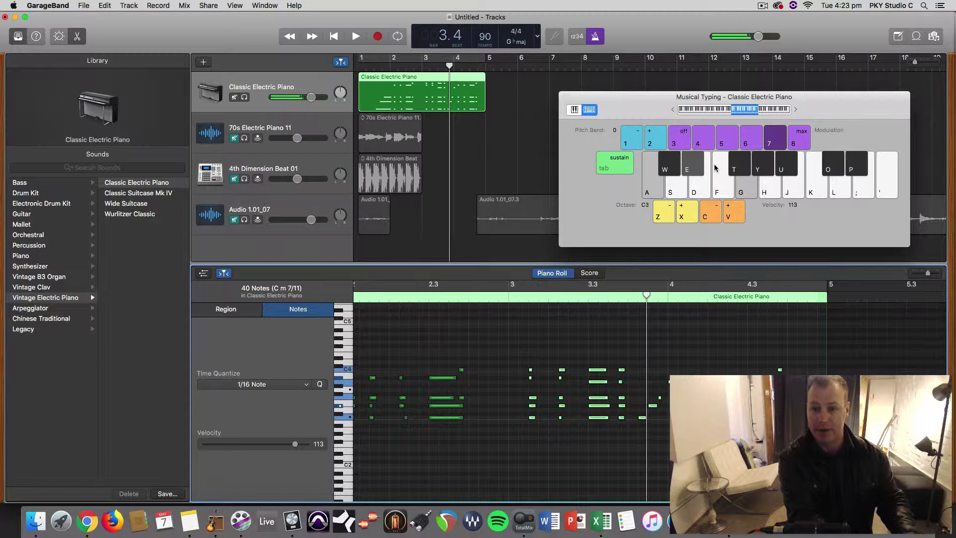
pyautogui.press('a')
pyautogui.press('g')
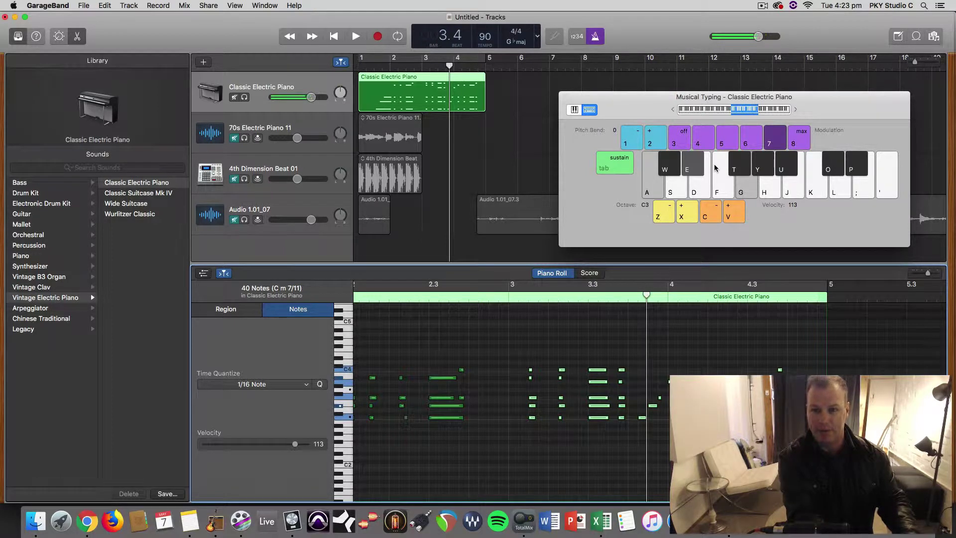
pyautogui.press('u')
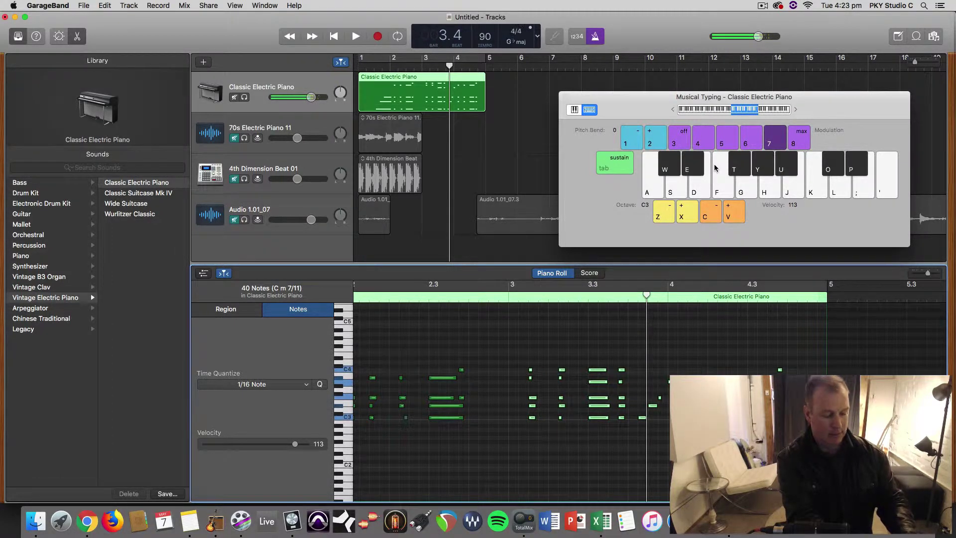
# Step: Lower the modulation to level 4, play a Cm7 chord, and raise the modulation through level 6 to level 7
pyautogui.press('4')
pyautogui.press('a')
pyautogui.press('e')
pyautogui.press('g')
pyautogui.press('u')
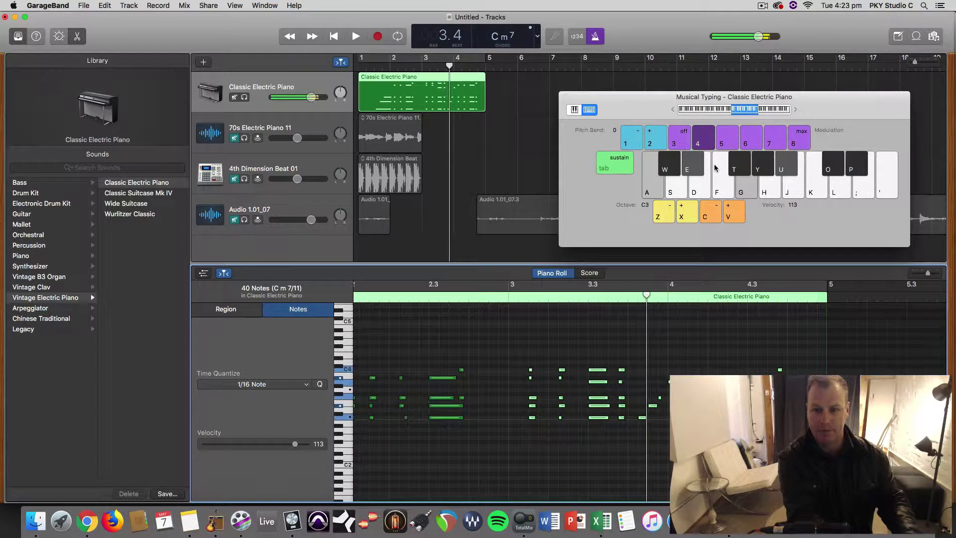
pyautogui.press('6')
pyautogui.press('7')
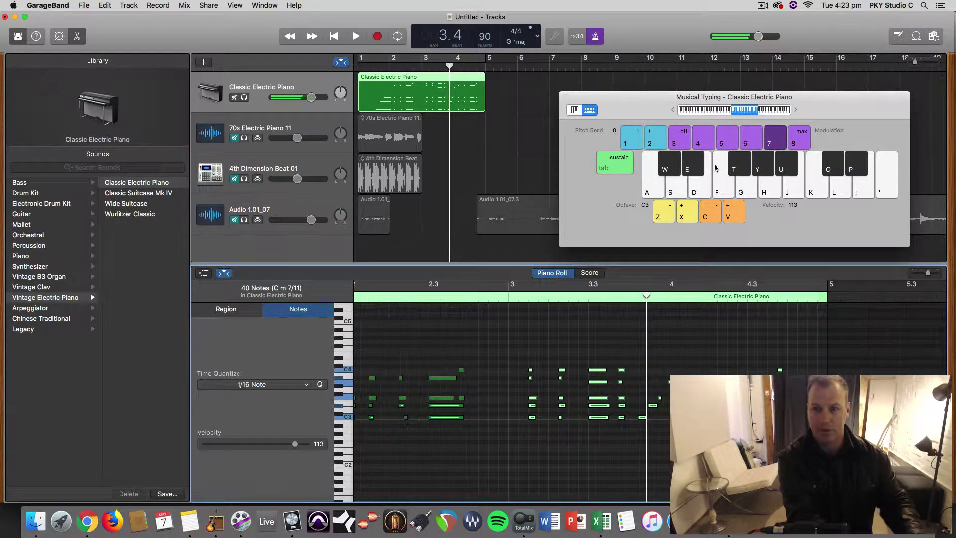
# Step: Raise the modulation to its maximum, play a chord of C, E-flat, G and B-flat, and switch the modulation off
pyautogui.press('8')
pyautogui.press('a')
pyautogui.press('e')
pyautogui.press('g')
pyautogui.press('u')
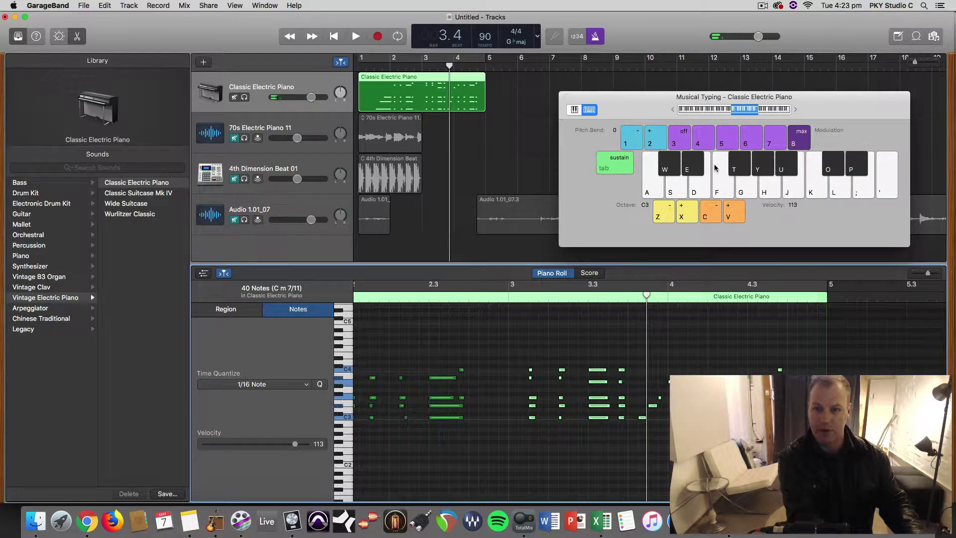
pyautogui.press('3')
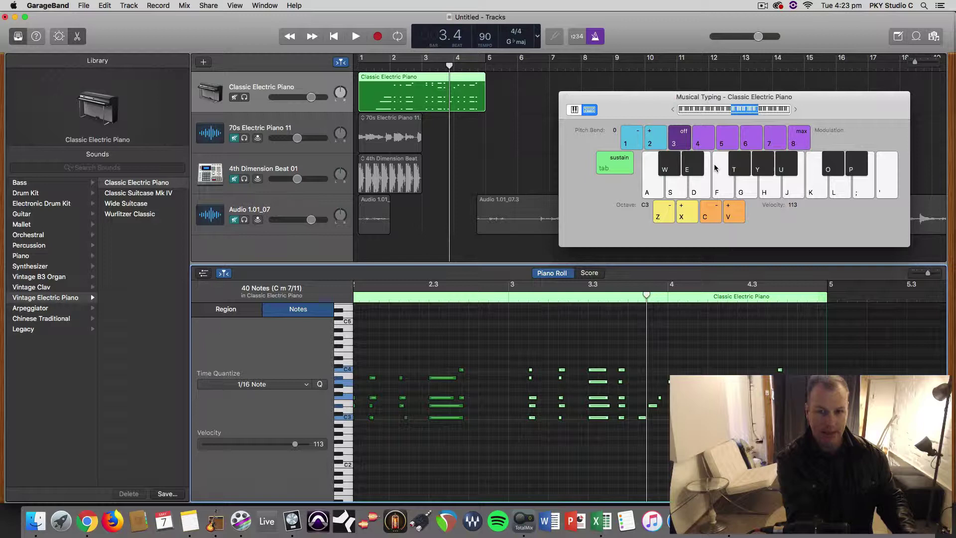
# Step: Lower the Musical Typing octave through C2 to C1, playing E-flat, G, C and F to hear the lower ranges
pyautogui.press('e')
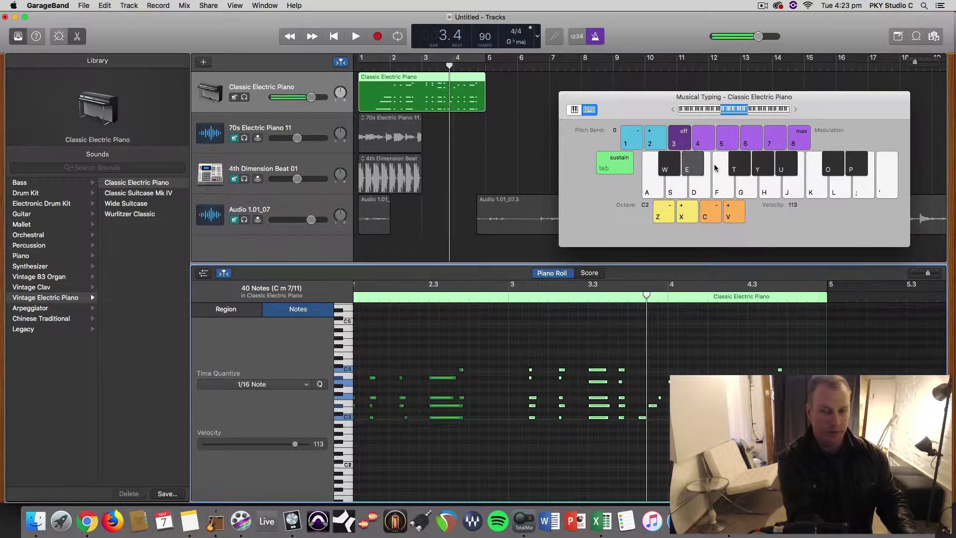
pyautogui.press('g')
pyautogui.press('z')
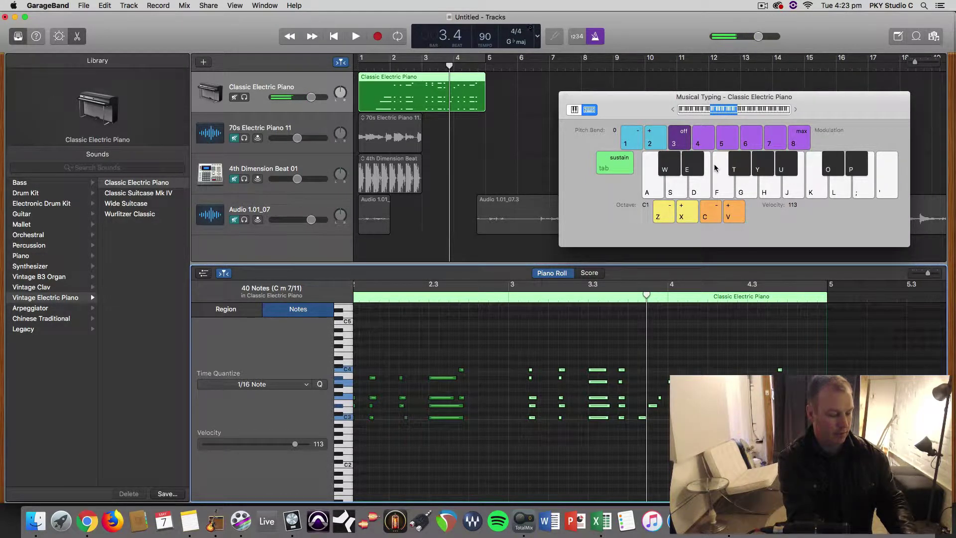
pyautogui.press('e')
pyautogui.press('f')
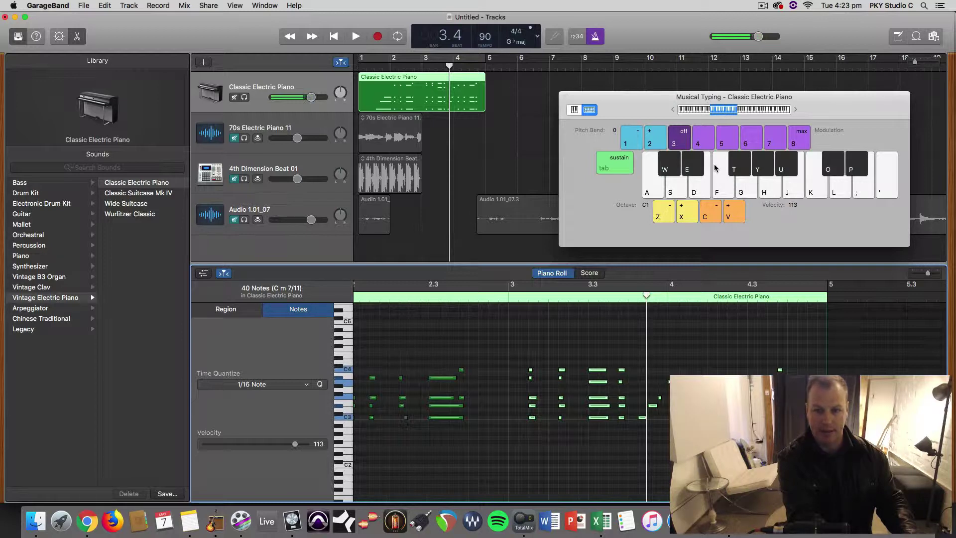
pyautogui.press('a')
pyautogui.press('f')
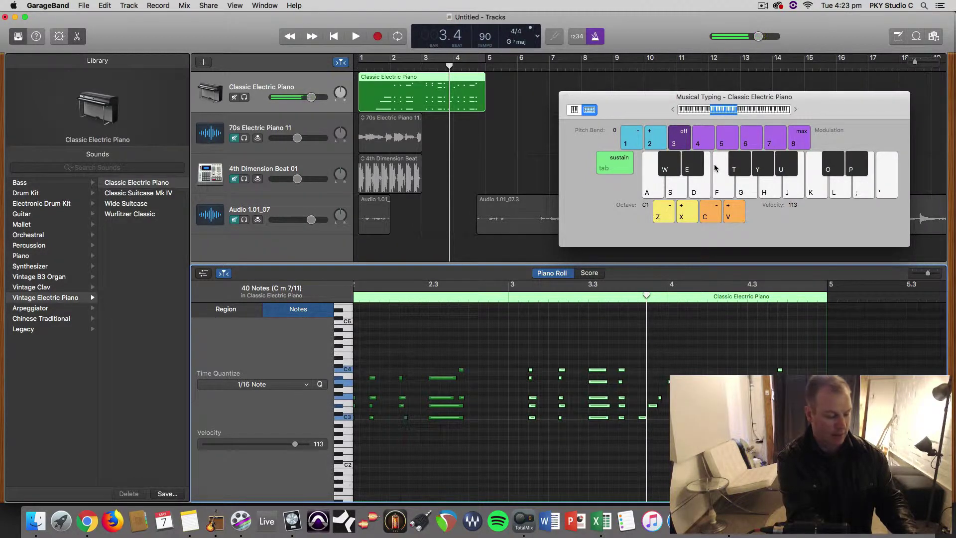
# Step: Raise the octave through C2 to C3 while playing C, E-flat, F and G
pyautogui.press('x')
pyautogui.press('a')
pyautogui.press('f')
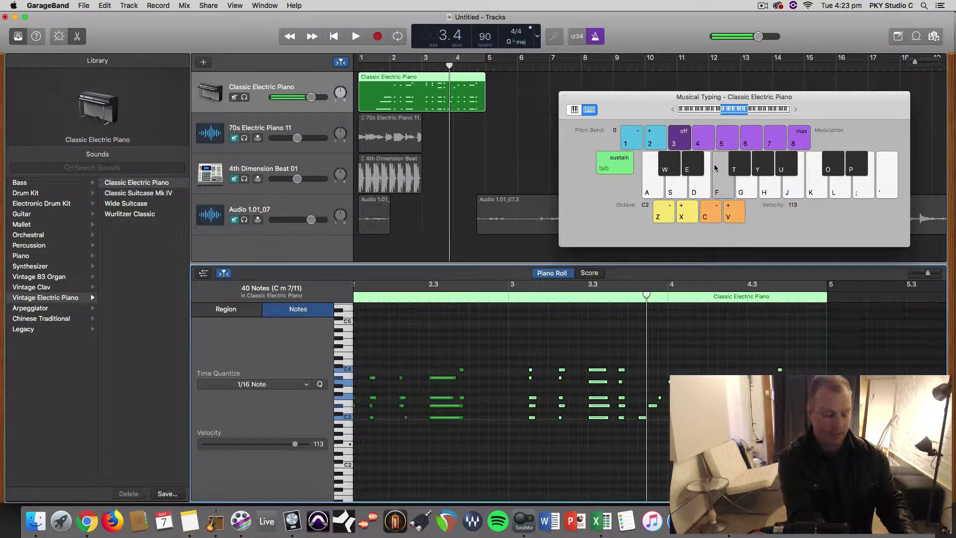
pyautogui.press('e')
pyautogui.press('f')
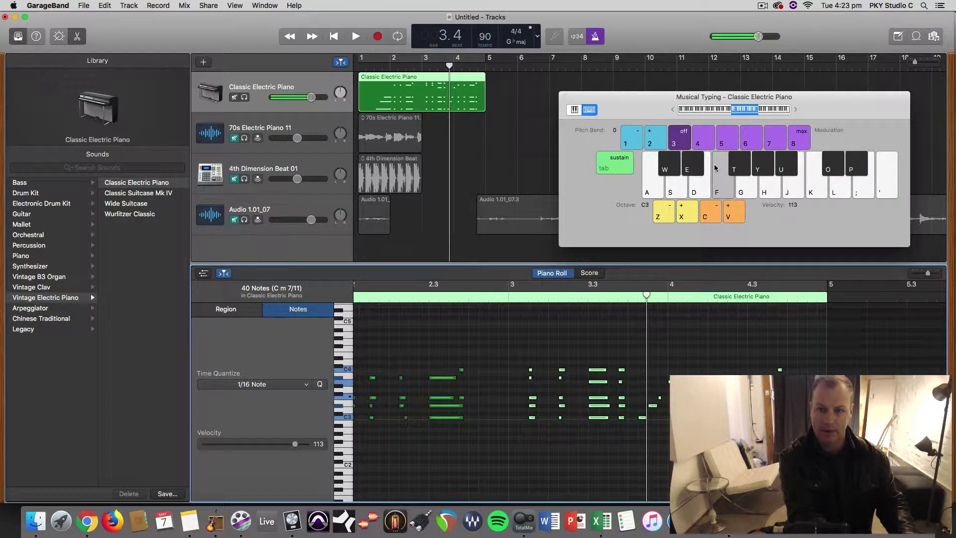
pyautogui.press('a')
pyautogui.press('g')
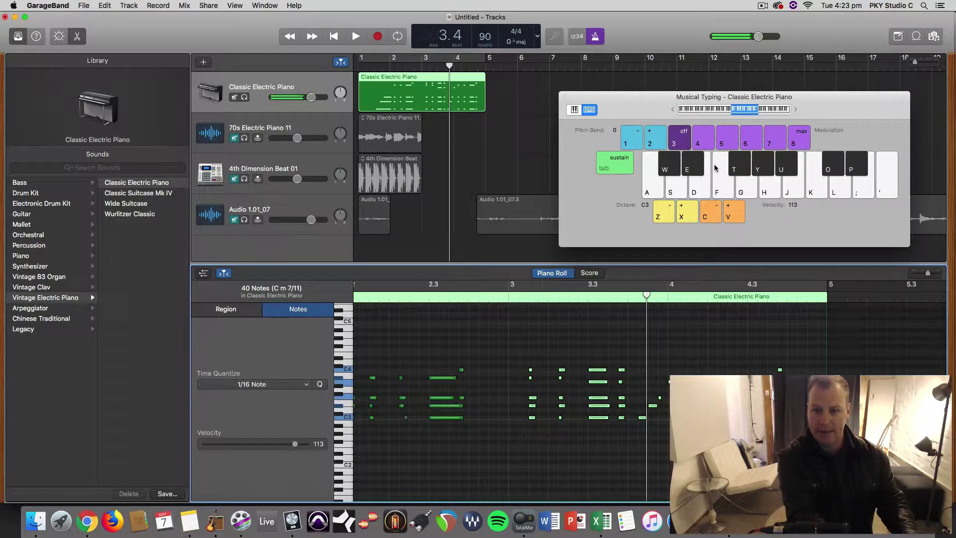
# Step: Play repeated G notes while changing the key velocity to 108 and 123
pyautogui.press('v')
pyautogui.press('g')
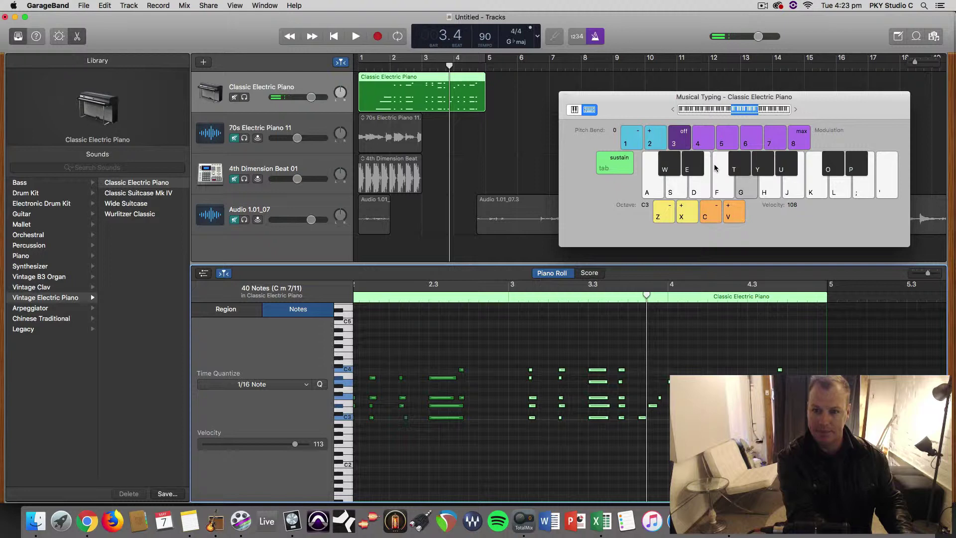
pyautogui.press('g')
pyautogui.press('v')
pyautogui.press('g')
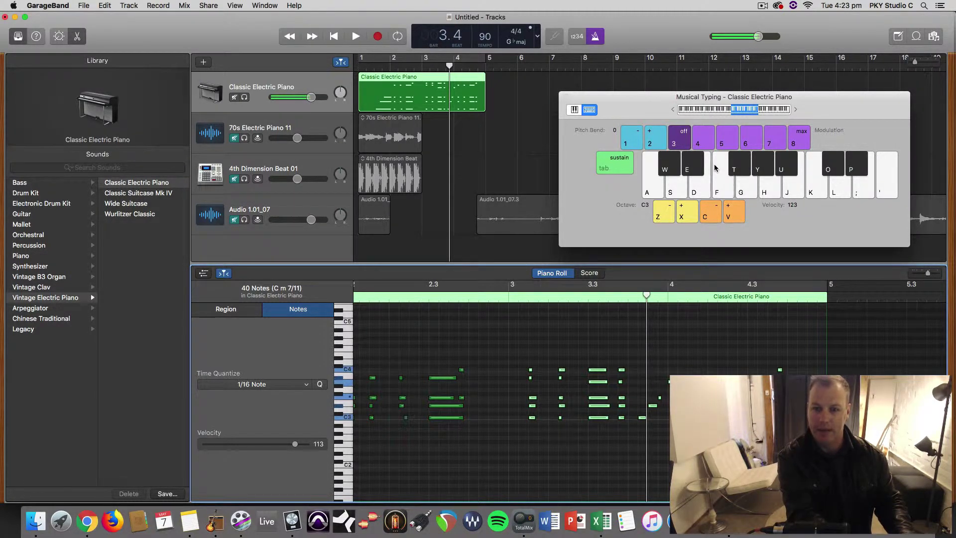
# Step: Lower the key velocity to 78 and play C minor chords to hear the softer sound
pyautogui.press('c')
pyautogui.press('c')
pyautogui.press('c')
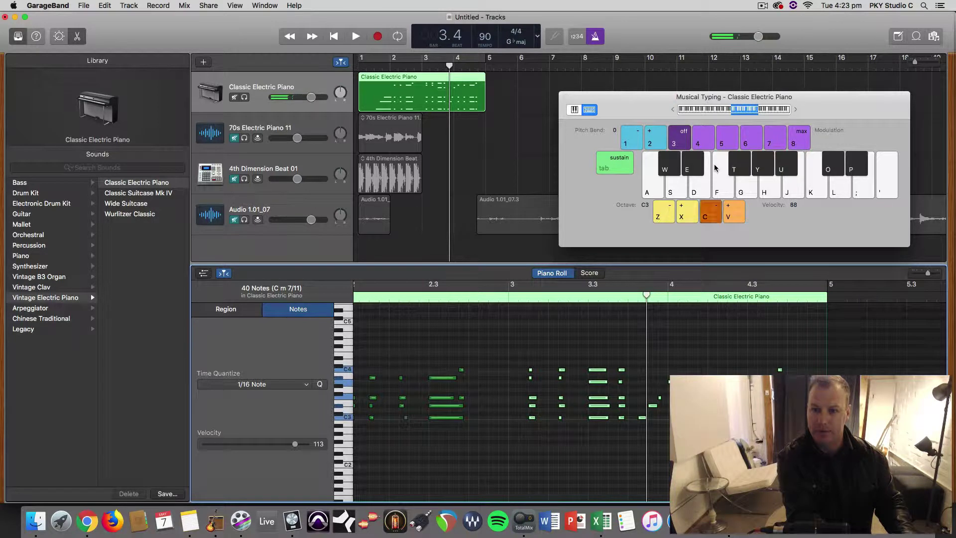
pyautogui.press('c')
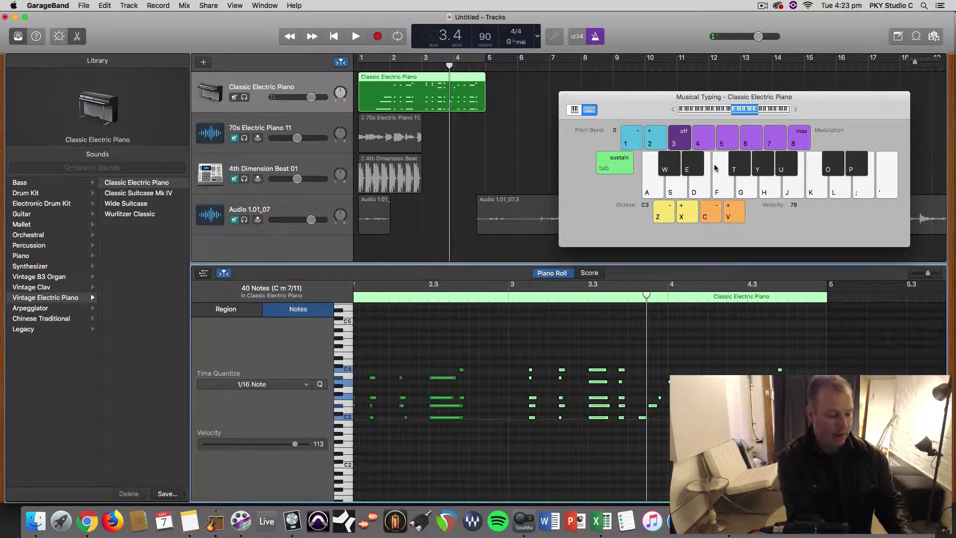
pyautogui.press('s')
pyautogui.press('e')
pyautogui.press('g')
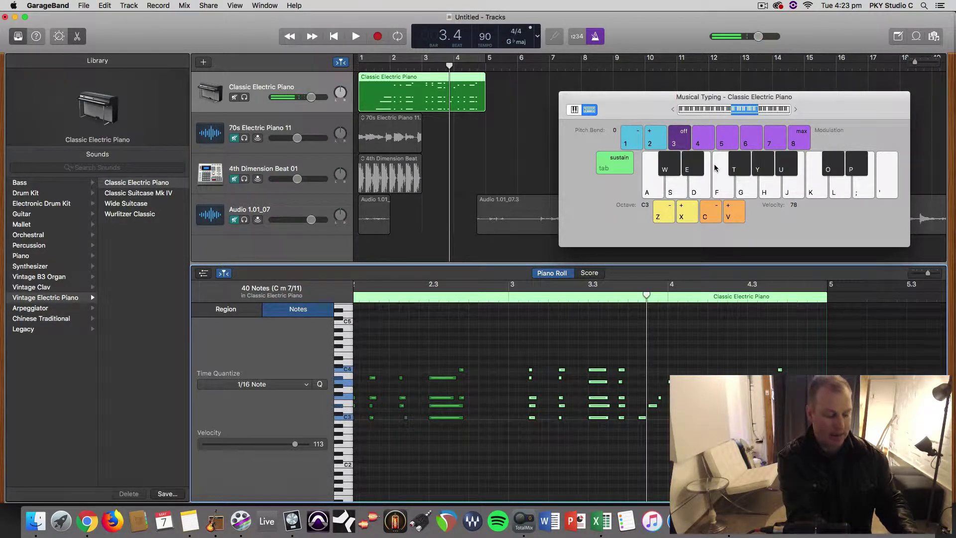
pyautogui.press('a')
pyautogui.press('e')
pyautogui.press('g')
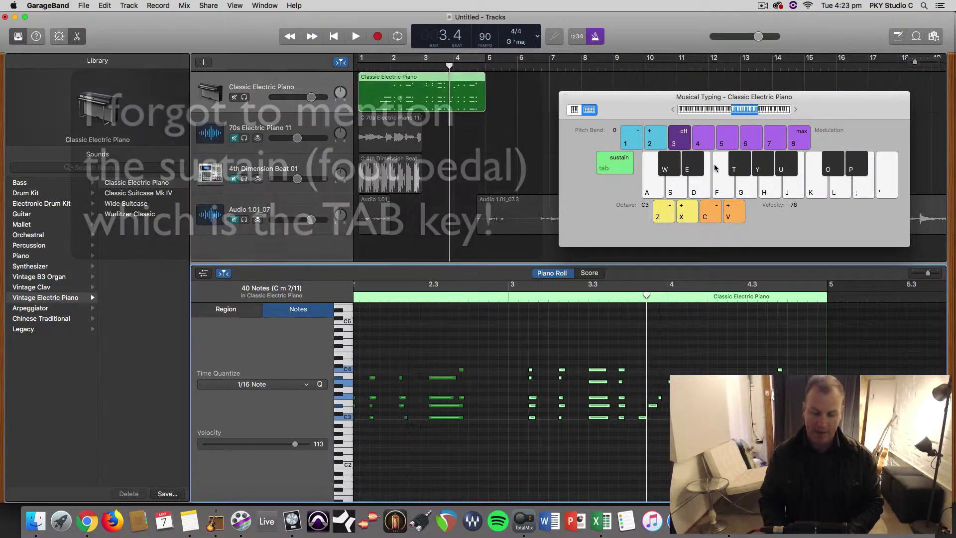
# Step: Play a chord of B-flat, high C, high E-flat and high F twice on the electric piano
pyautogui.press('u')
pyautogui.press('k')
pyautogui.press('p')
pyautogui.press("'")
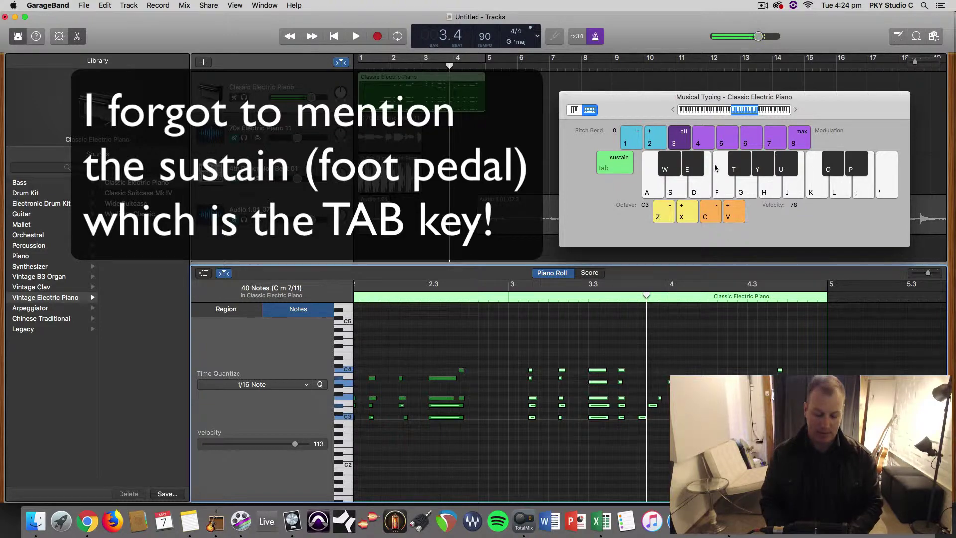
pyautogui.press('u')
pyautogui.press('p')
pyautogui.press('k')
pyautogui.press("'")
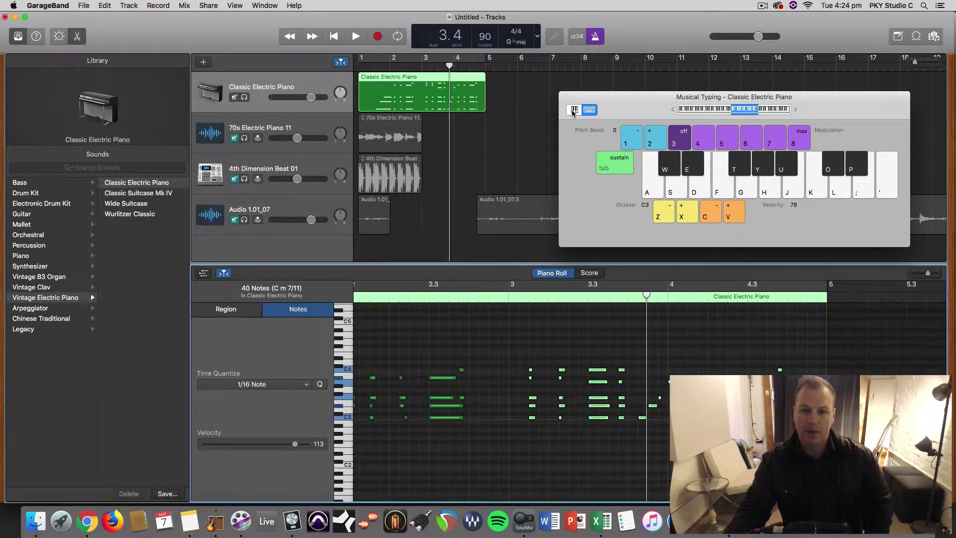
# Step: Switch from Musical Typing to the on-screen piano keyboard, try the C3 note, and move the keyboard window below the top track
pyautogui.click(574, 110)
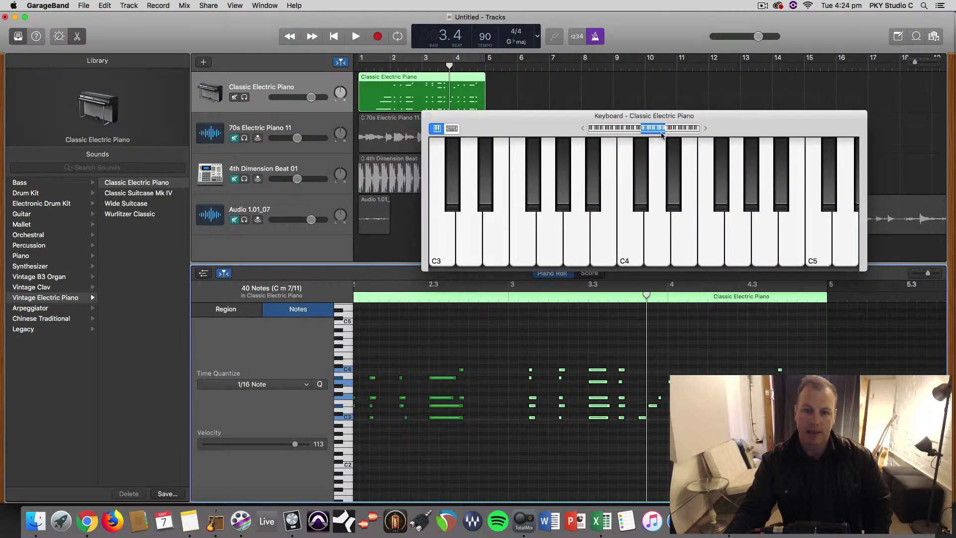
pyautogui.click(448, 244)
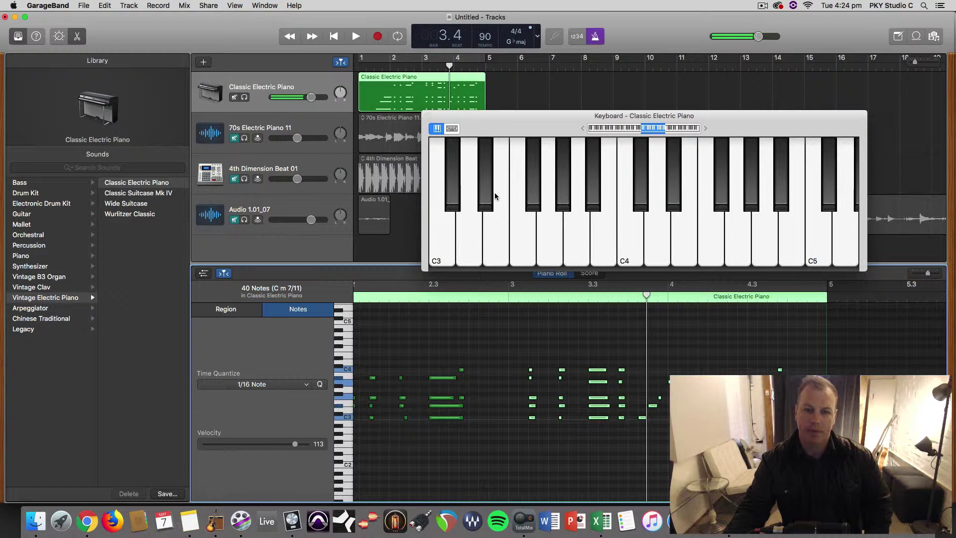
pyautogui.moveTo(510, 123); pyautogui.dragTo(509, 166)
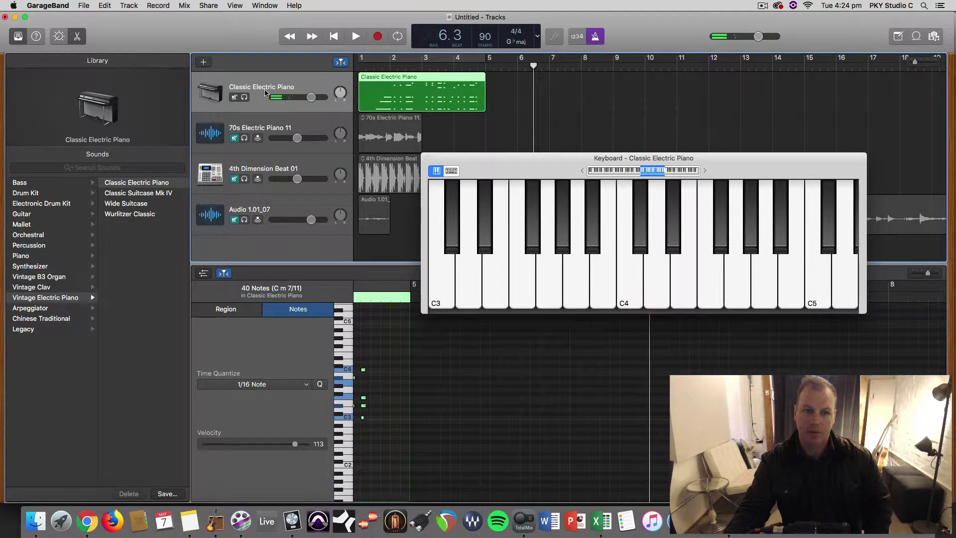
# Step: Record a melody rising from C3 to B-flat and falling back to G on the Classic Electric Piano track, and move the playhead past bar 9
pyautogui.click(378, 36)
pyautogui.click(438, 249)
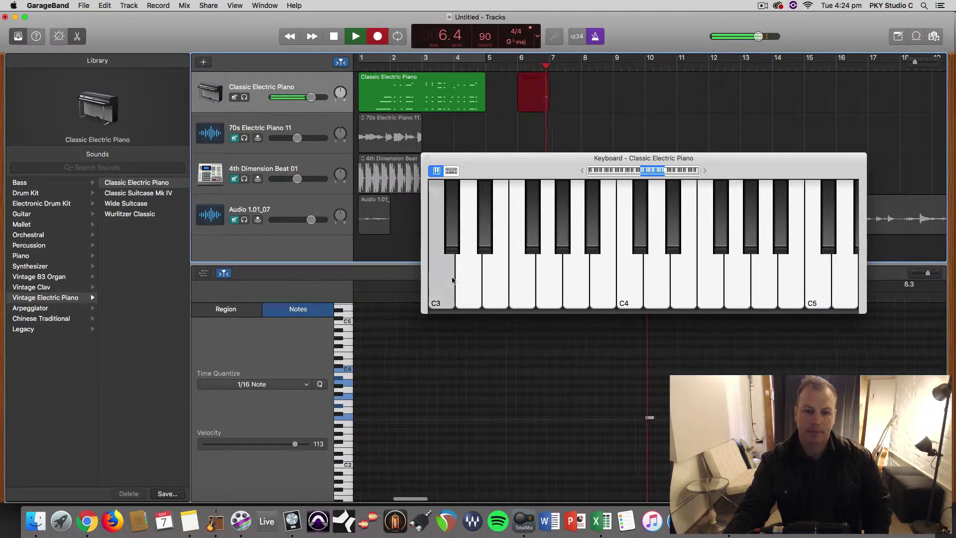
pyautogui.click(477, 241)
pyautogui.click(483, 243)
pyautogui.click(488, 244)
pyautogui.click(523, 257)
pyautogui.click(544, 265)
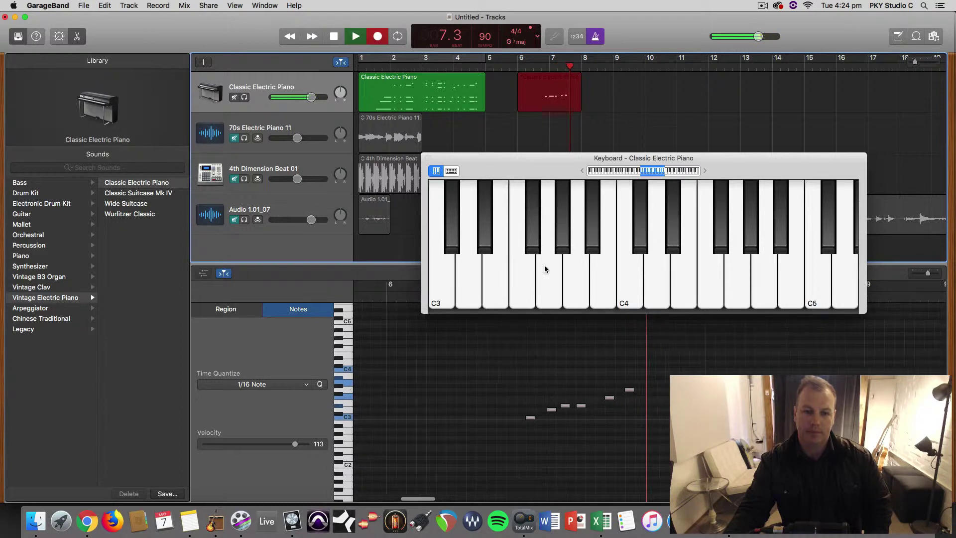
pyautogui.click(545, 269)
pyautogui.click(573, 263)
pyautogui.click(589, 234)
pyautogui.click(589, 234)
pyautogui.click(574, 260)
pyautogui.click(550, 278)
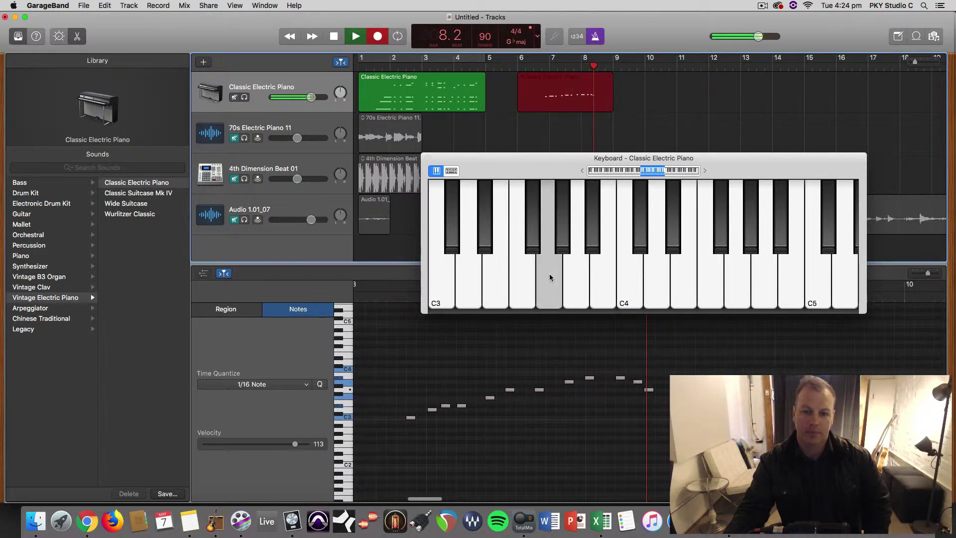
pyautogui.click(551, 278)
pyautogui.press('space')
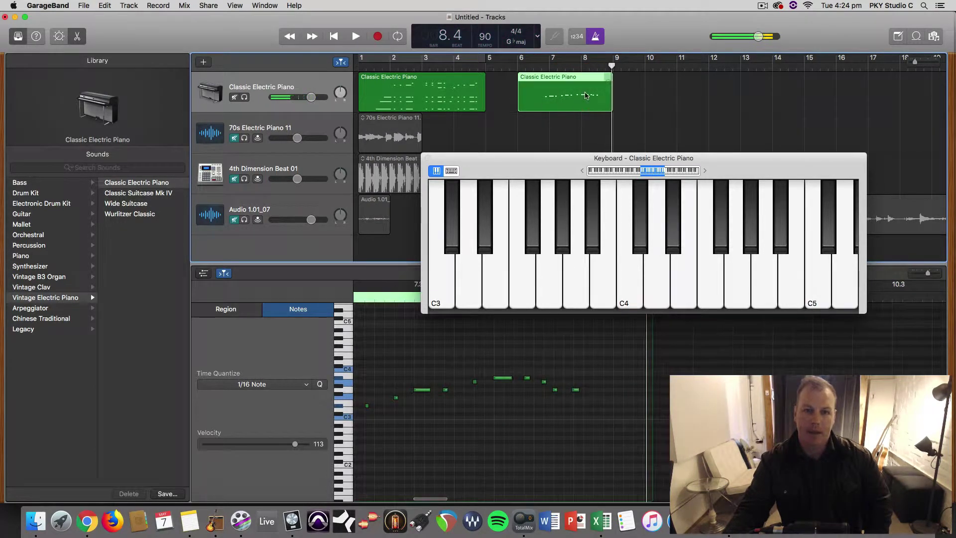
pyautogui.moveTo(612, 66); pyautogui.dragTo(637, 66)
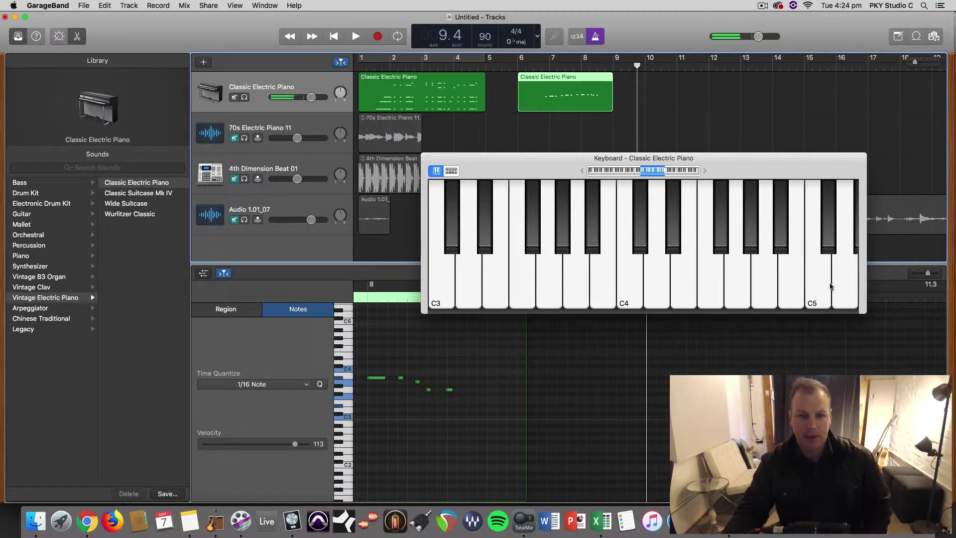
# Step: Switch to the Logic Pro X project and undo the last edit there
pyautogui.hotkey('ctrl', 'Up')
pyautogui.click(299, 192)
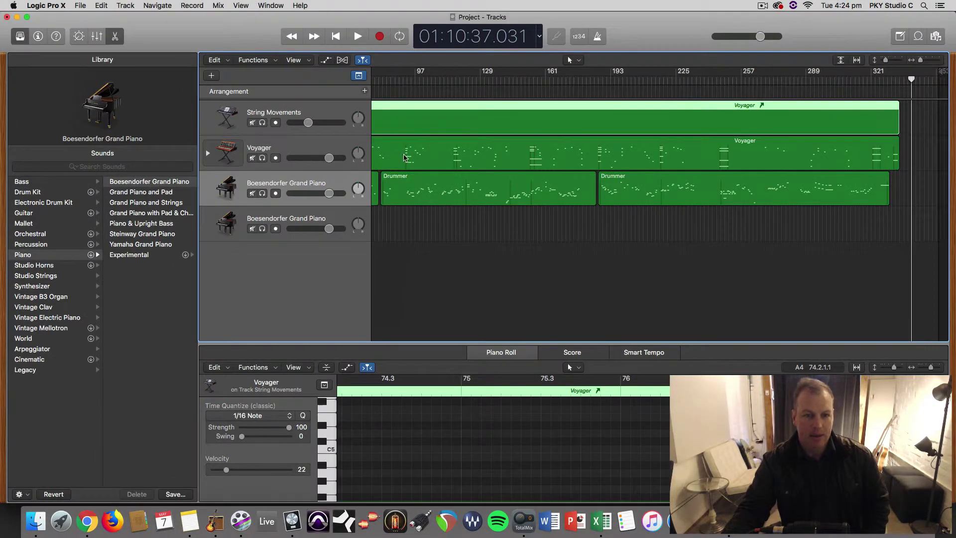
pyautogui.press('super+z')
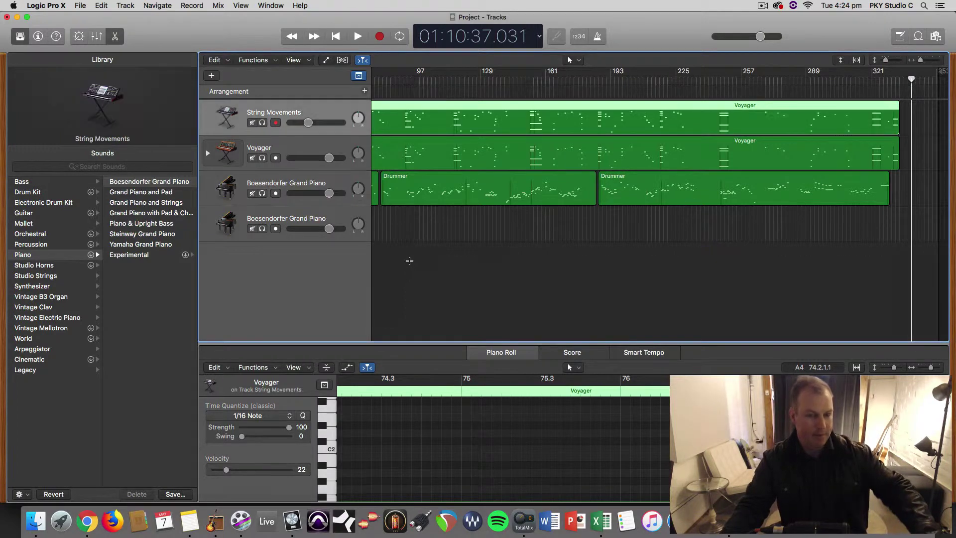
# Step: Open Musical Typing for the String Movements track, try its piano keyboard view, and return to the typing view
pyautogui.press('super+k')
pyautogui.moveTo(512, 318); pyautogui.dragTo(571, 170)
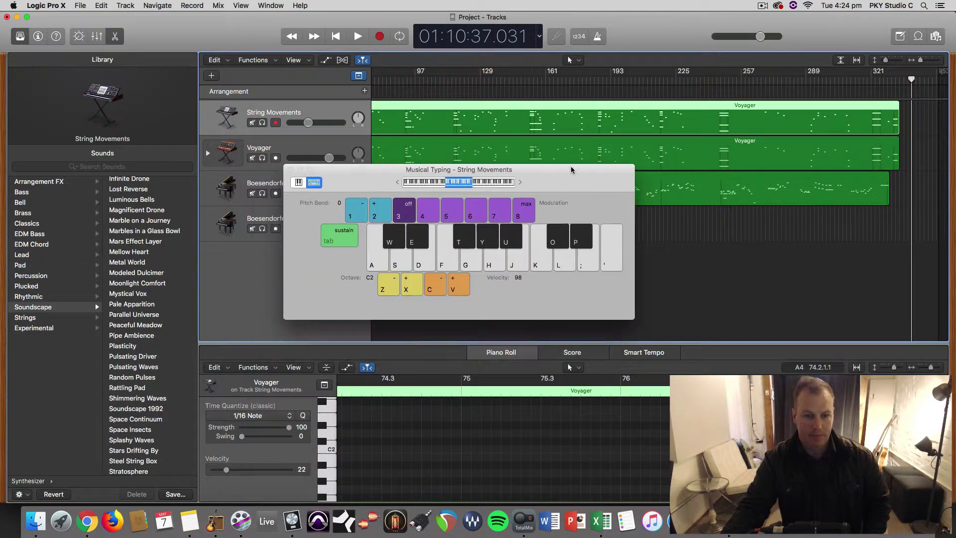
pyautogui.click(298, 182)
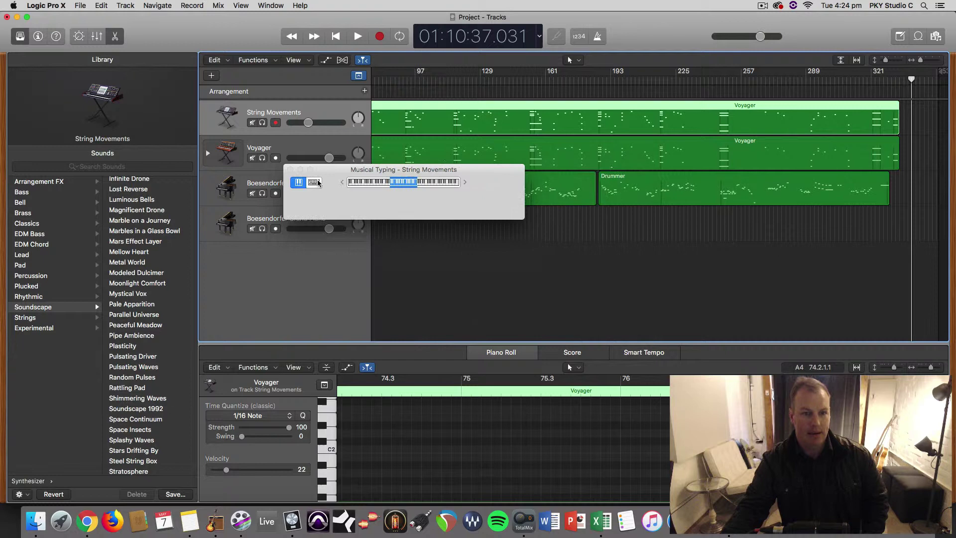
pyautogui.click(318, 183)
pyautogui.moveTo(633, 317); pyautogui.dragTo(625, 280)
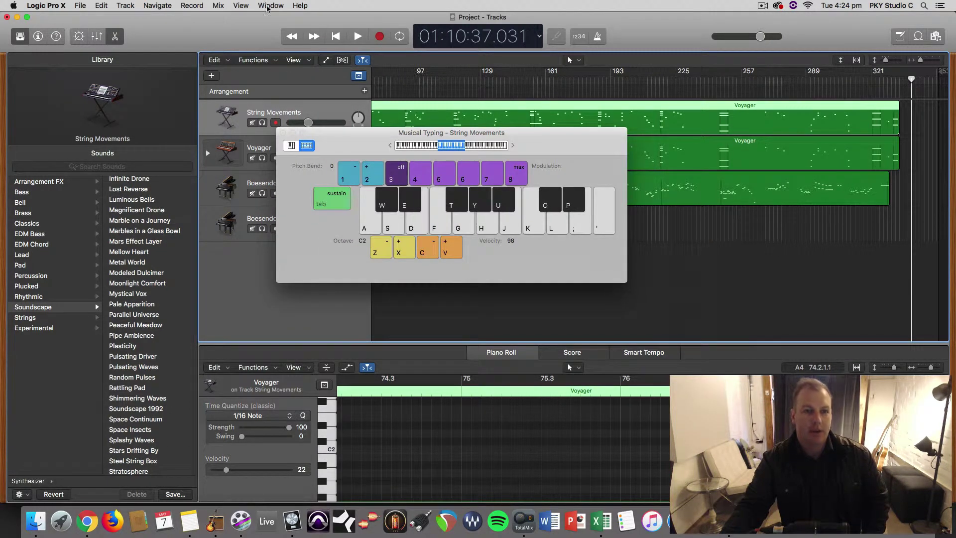
# Step: Hide Musical Typing and show it again, placing its window over the lower tracks
pyautogui.click(218, 6)
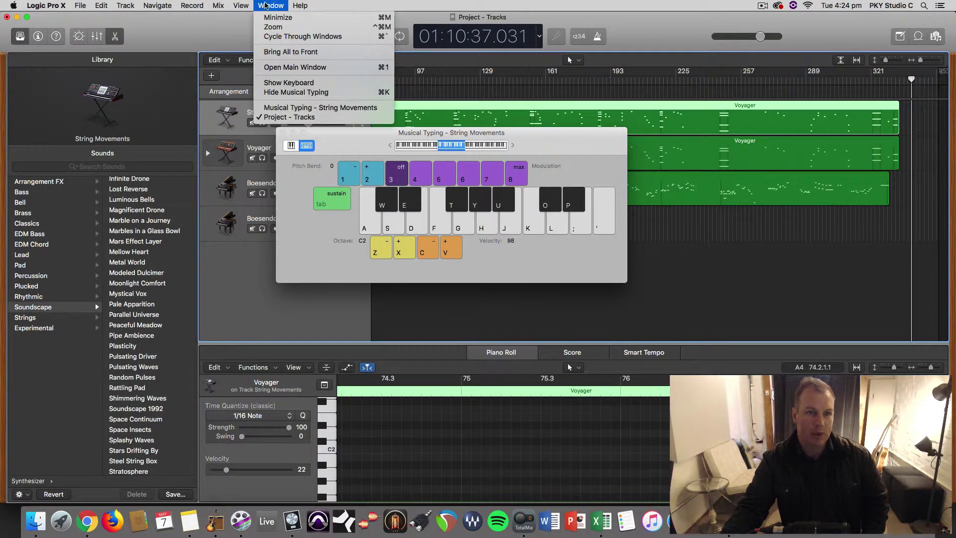
pyautogui.click(297, 93)
pyautogui.click(271, 5)
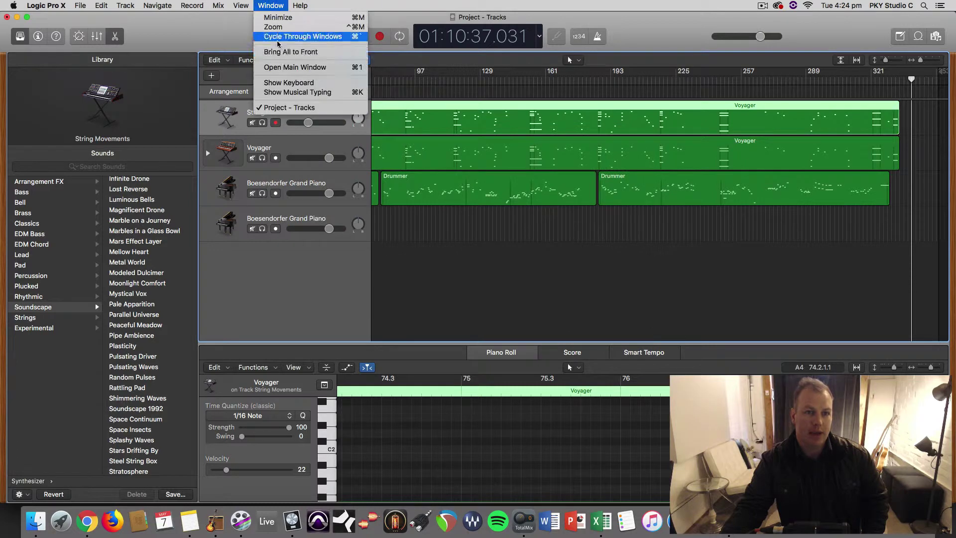
pyautogui.click(293, 93)
pyautogui.moveTo(354, 134); pyautogui.dragTo(451, 192)
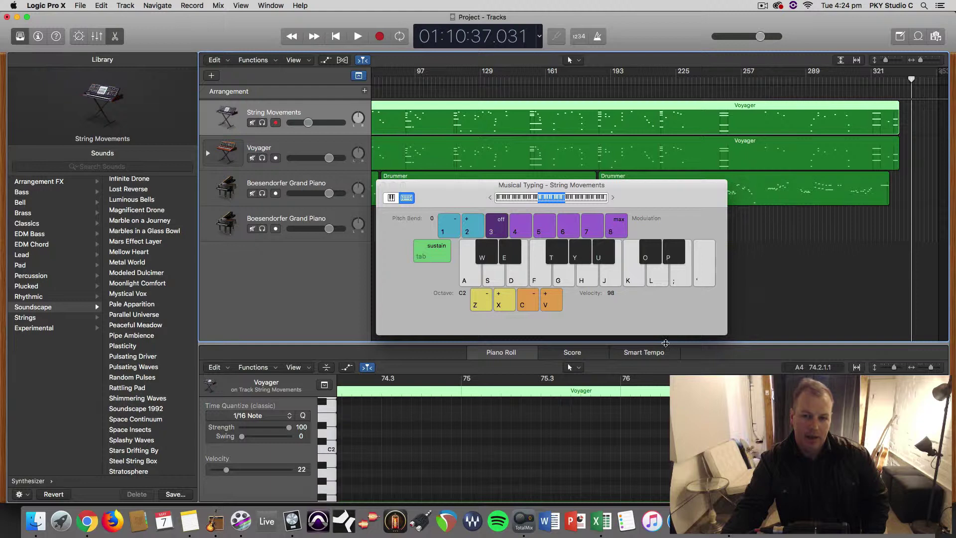
pyautogui.moveTo(688, 196)
pyautogui.mouseDown()
pyautogui.moveTo(695, 177)
pyautogui.moveTo(686, 196)
pyautogui.mouseUp()
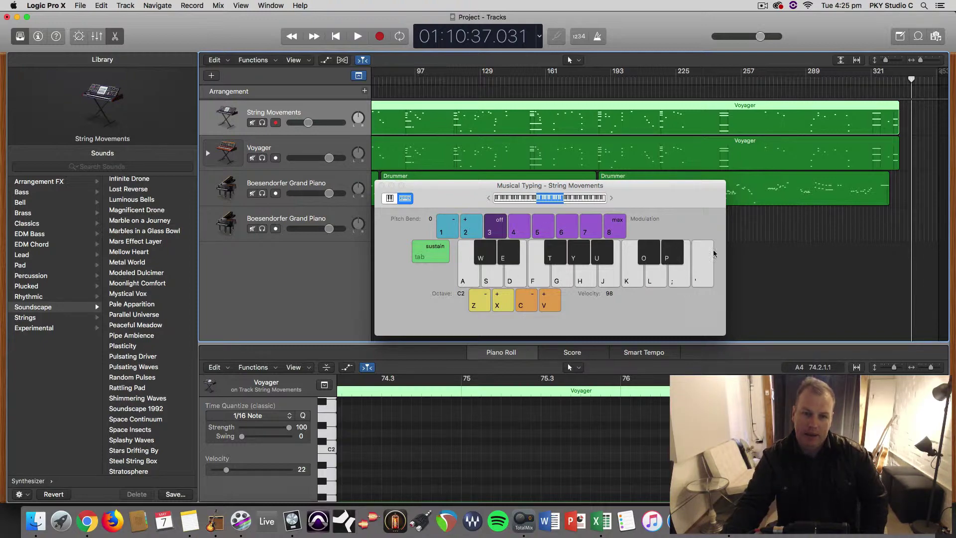
# Step: Switch back to the GarageBand project and close the on-screen piano keyboard
pyautogui.hotkey('ctrl', 'Up')
pyautogui.click(552, 258)
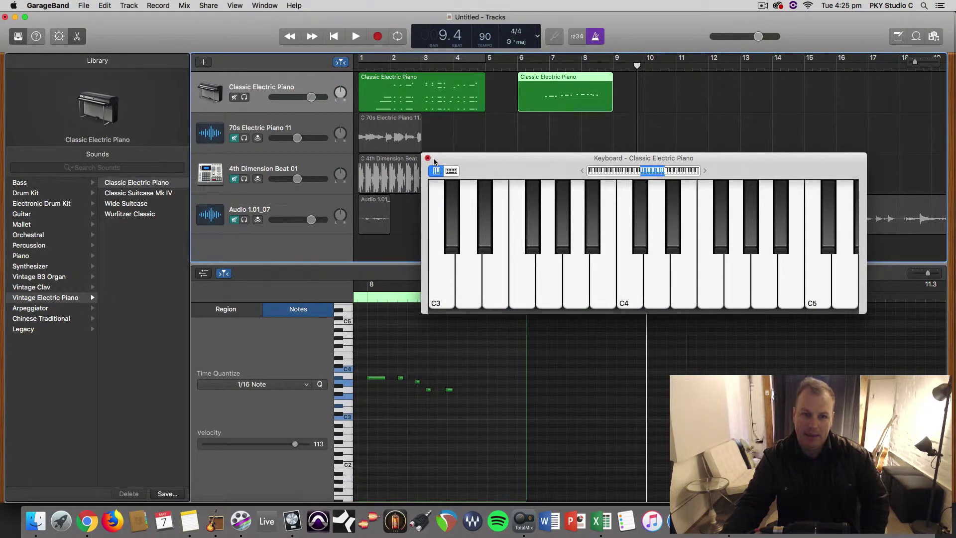
pyautogui.click(427, 159)
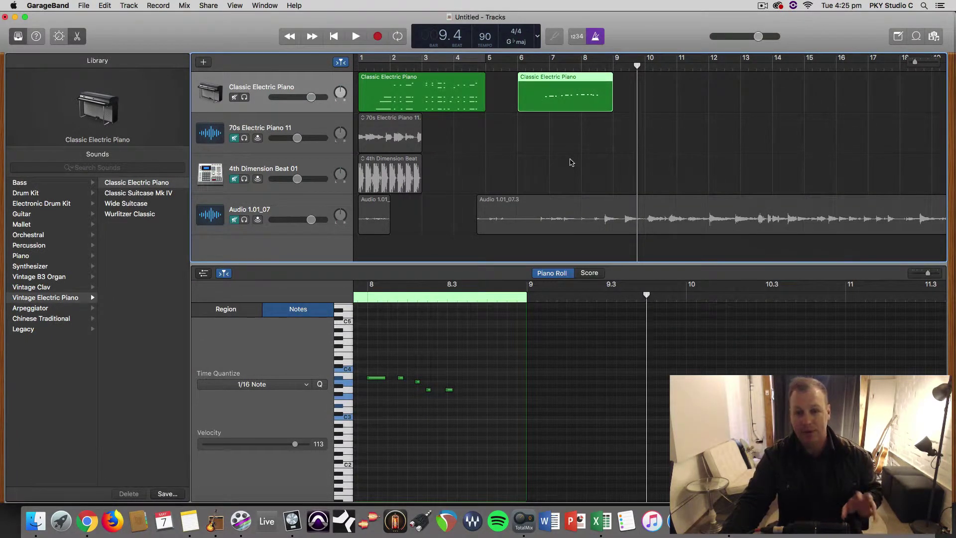